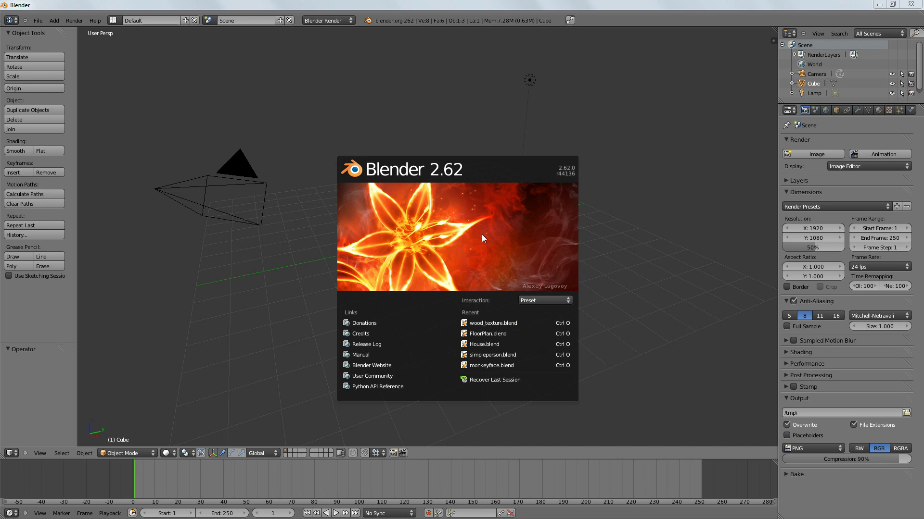
# - Close the Blender 2.62 splash screen to reveal the default cube, camera and lamp
pyautogui.click(482, 235)
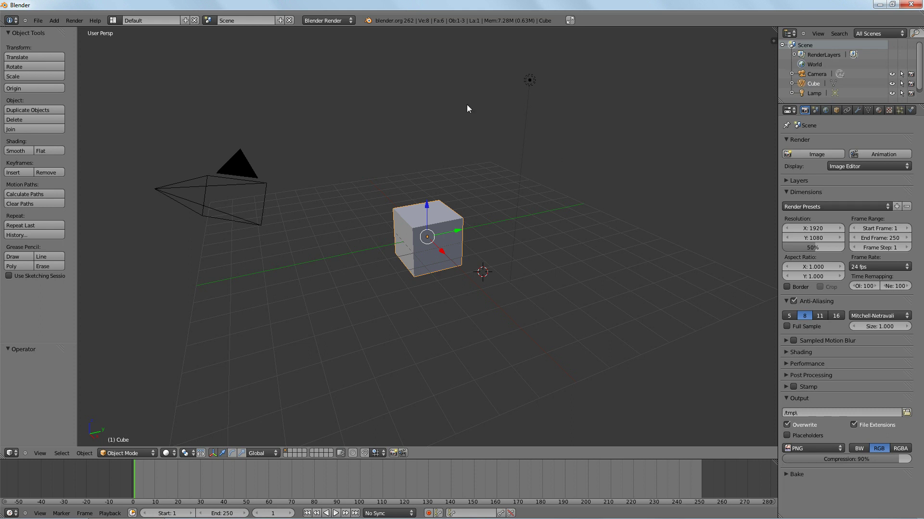
# - Enter Edit Mode on the cube and select its four top vertices
pyautogui.moveTo(485, 219)
pyautogui.mouseDown(button='middle')
pyautogui.moveTo(492, 243)
pyautogui.moveTo(512, 233)
pyautogui.moveTo(477, 233)
pyautogui.mouseUp(button='middle')
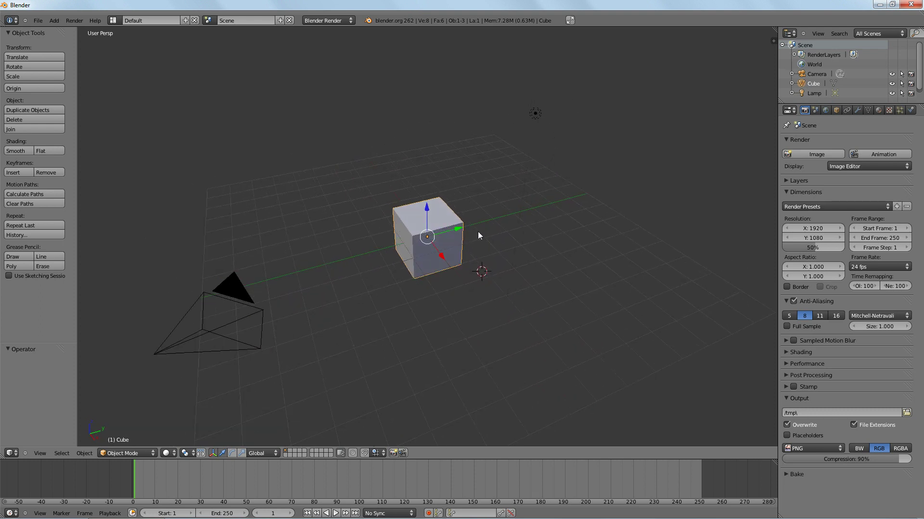
pyautogui.press('Tab')
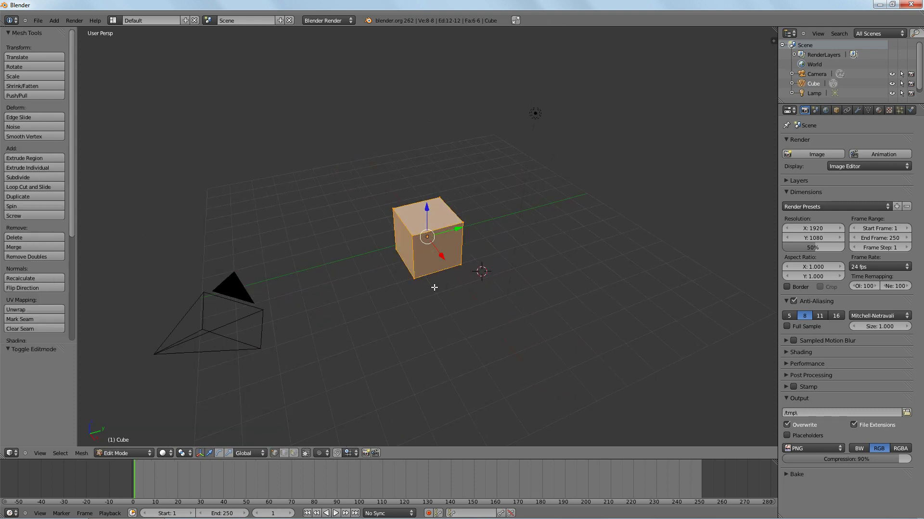
pyautogui.rightClick(393, 209)
pyautogui.keyDown('shift'); pyautogui.rightClick(412, 235); pyautogui.keyUp('shift')
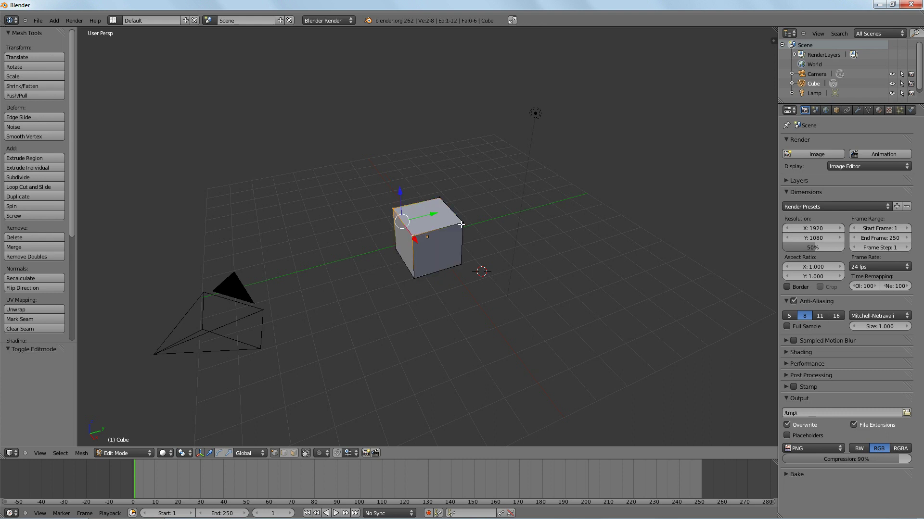
pyautogui.keyDown('shift'); pyautogui.rightClick(461, 222); pyautogui.keyUp('shift')
pyautogui.keyDown('shift'); pyautogui.rightClick(440, 198); pyautogui.keyUp('shift')
# - Lower the top face 1.707 along Z, flattening the cube into a thin slab
pyautogui.moveTo(513, 289); pyautogui.dragTo(462, 199, button='middle')
pyautogui.press('g')
pyautogui.press('Escape')
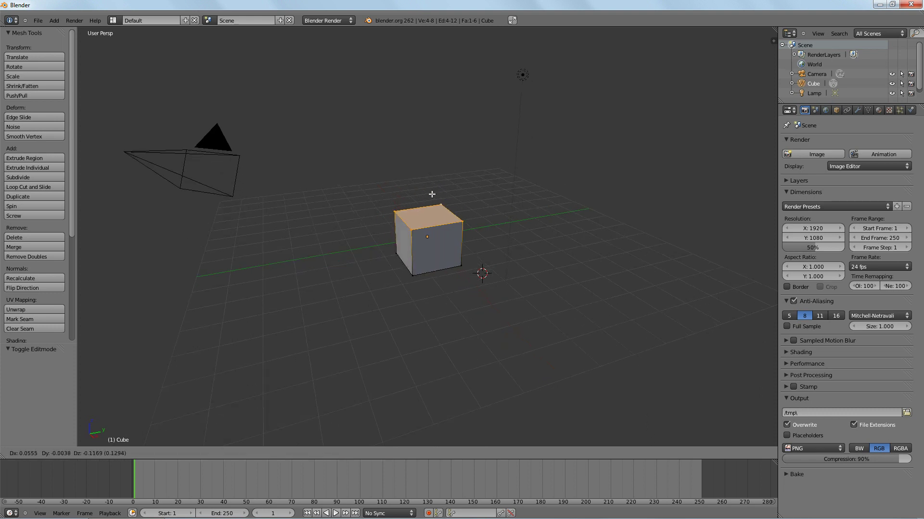
pyautogui.press('g')
pyautogui.press('z')
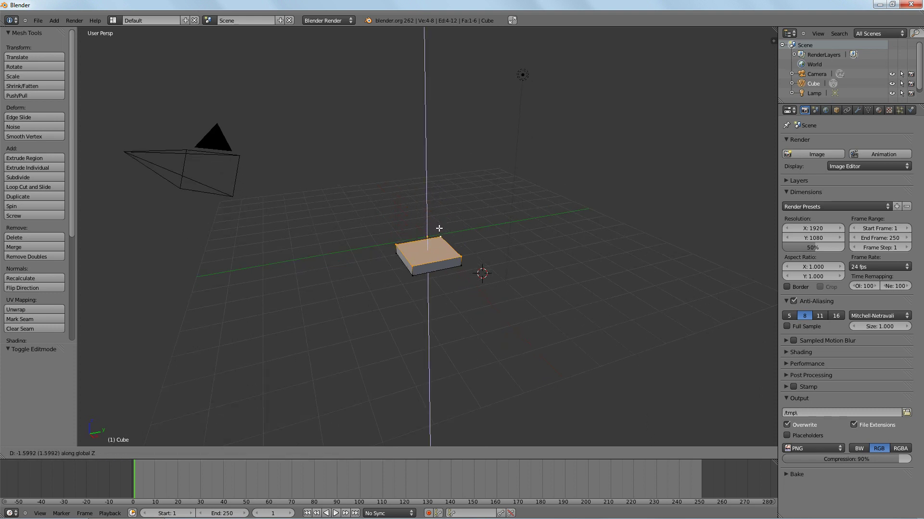
pyautogui.click(439, 226)
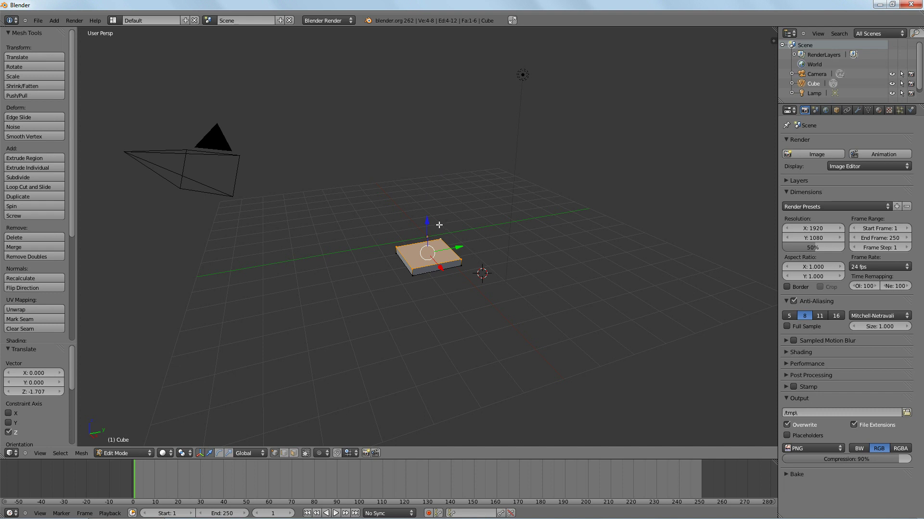
pyautogui.press('s')
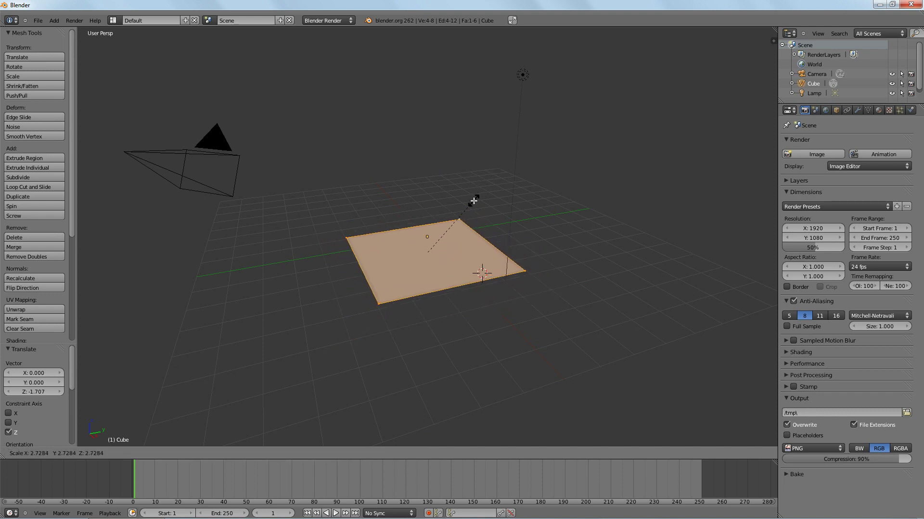
pyautogui.rightClick(473, 201)
# - Select the whole mesh and scale it up by 4.872
pyautogui.press('a')
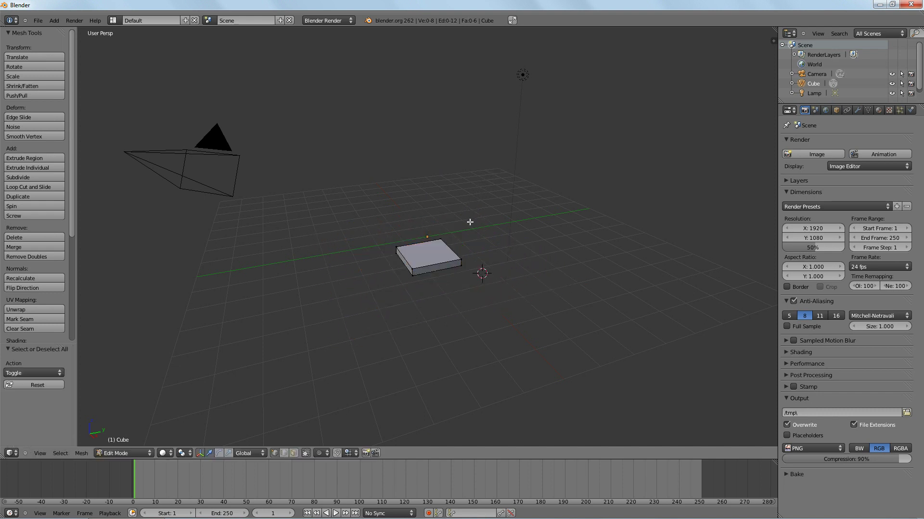
pyautogui.press('a')
pyautogui.press('s')
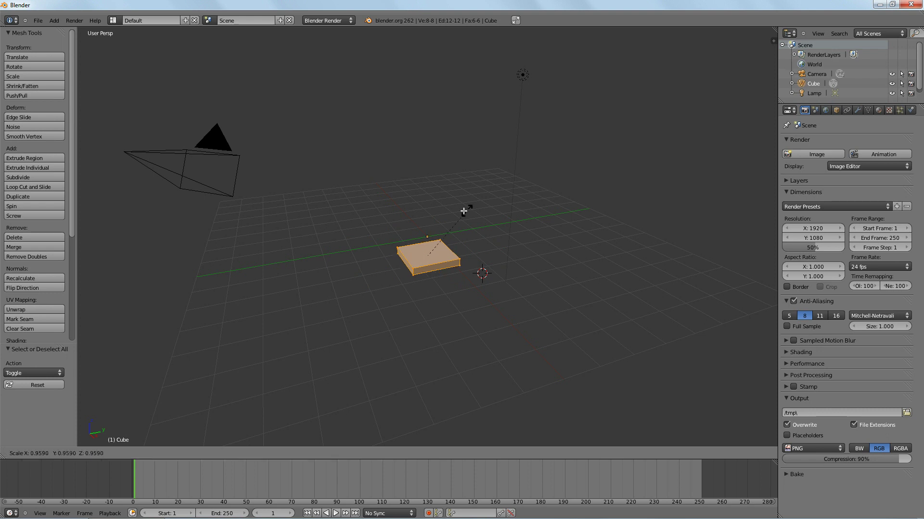
pyautogui.click(671, 80)
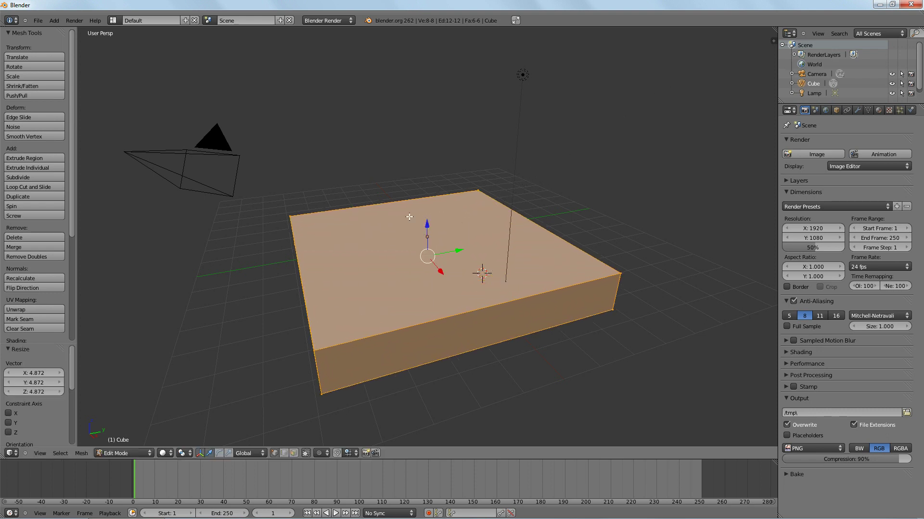
# - Select the four top vertices and lower the top face 0.749 along Z into a thin plank
pyautogui.rightClick(313, 351)
pyautogui.keyDown('shift'); pyautogui.rightClick(621, 275); pyautogui.keyUp('shift')
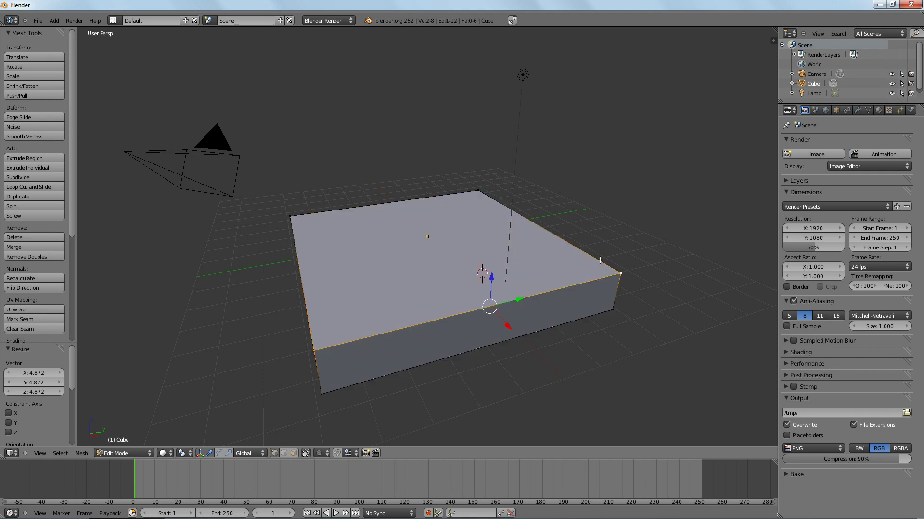
pyautogui.keyDown('shift'); pyautogui.rightClick(478, 192); pyautogui.keyUp('shift')
pyautogui.keyDown('shift'); pyautogui.rightClick(288, 218); pyautogui.keyUp('shift')
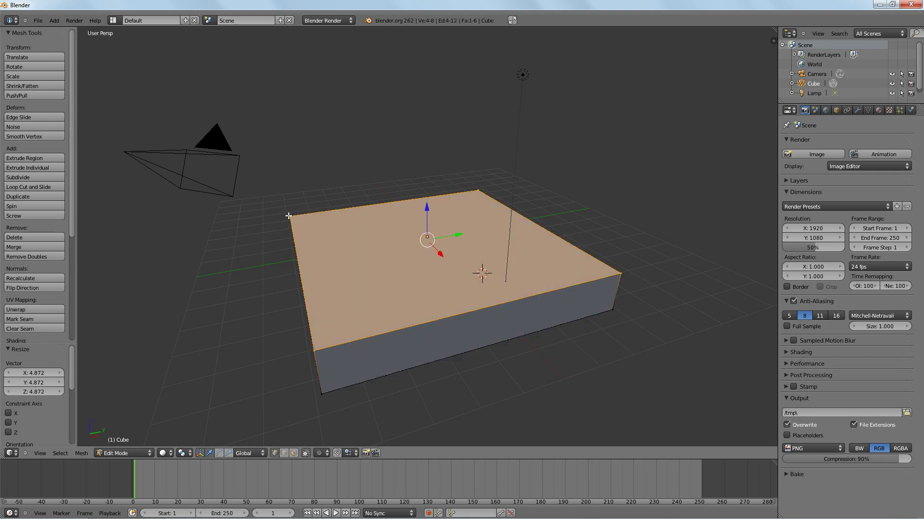
pyautogui.press('g')
pyautogui.press('z')
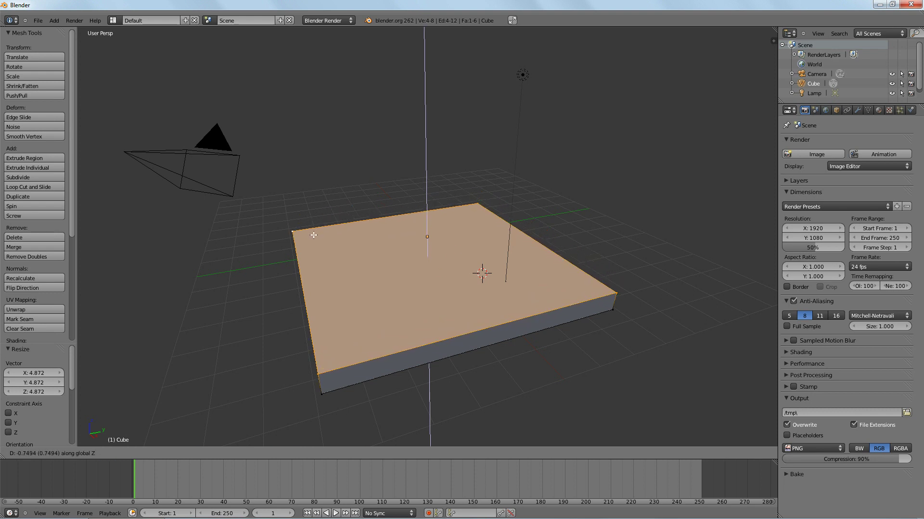
pyautogui.click(311, 234)
# - Hide the transform manipulator and orbit around the plank
pyautogui.moveTo(544, 276); pyautogui.dragTo(575, 283, button='middle')
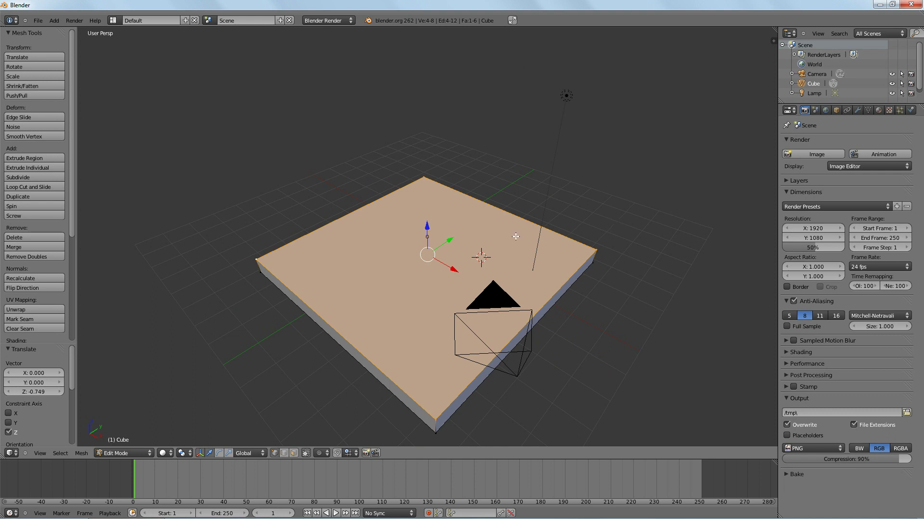
pyautogui.hotkey('ctrl', 'space')
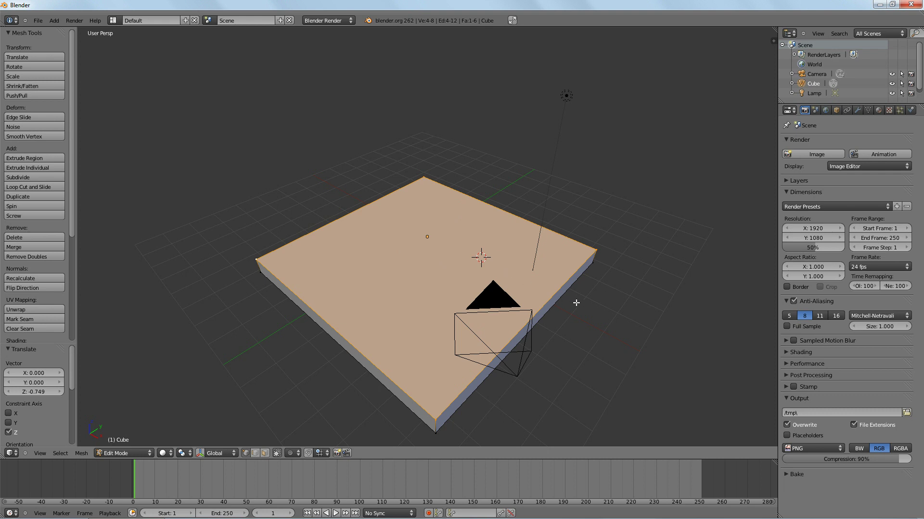
pyautogui.press('KP_6')
pyautogui.press('KP_6')
pyautogui.press('KP_6')
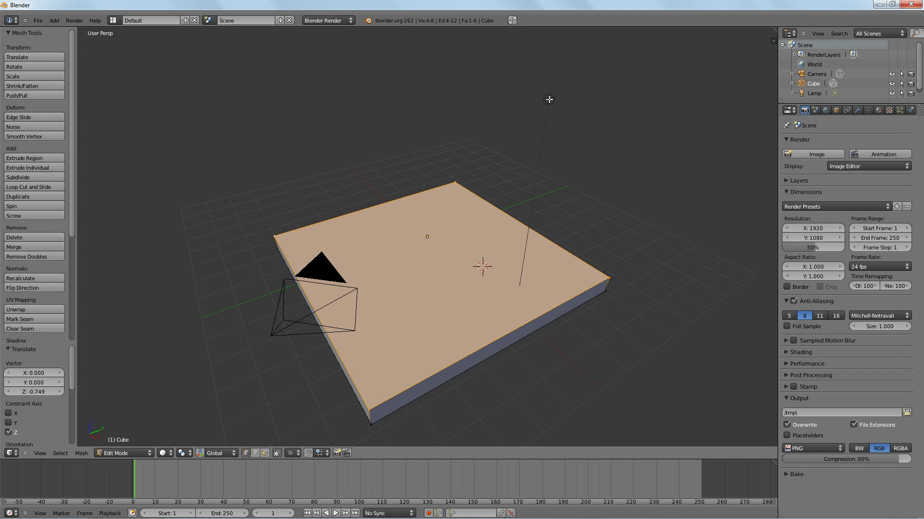
# - Return to Object Mode, select the lamp and start moving it constrained to global Y
pyautogui.press('Tab')
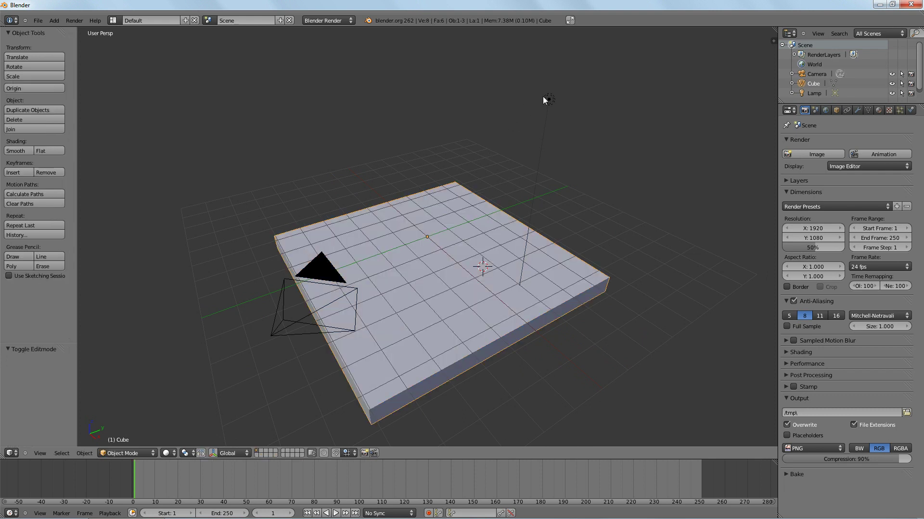
pyautogui.rightClick(548, 102)
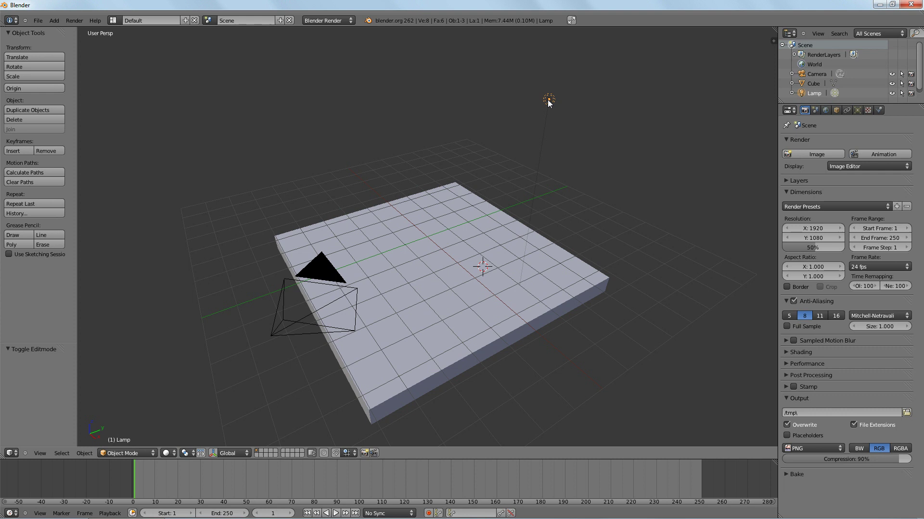
pyautogui.press('g')
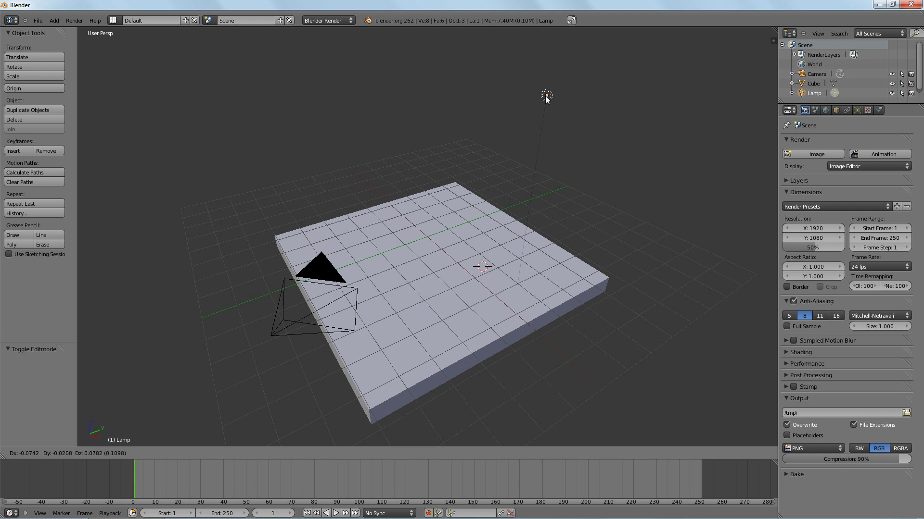
pyautogui.press('z')
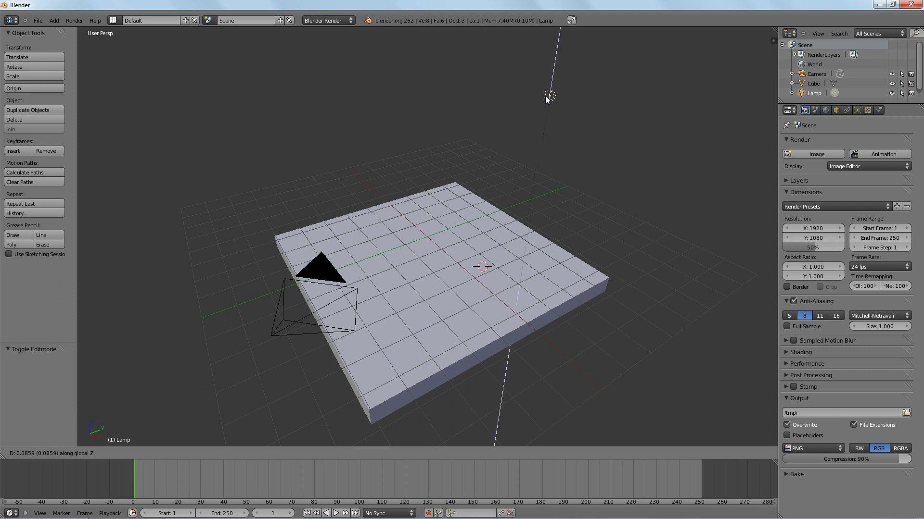
pyautogui.press('z')
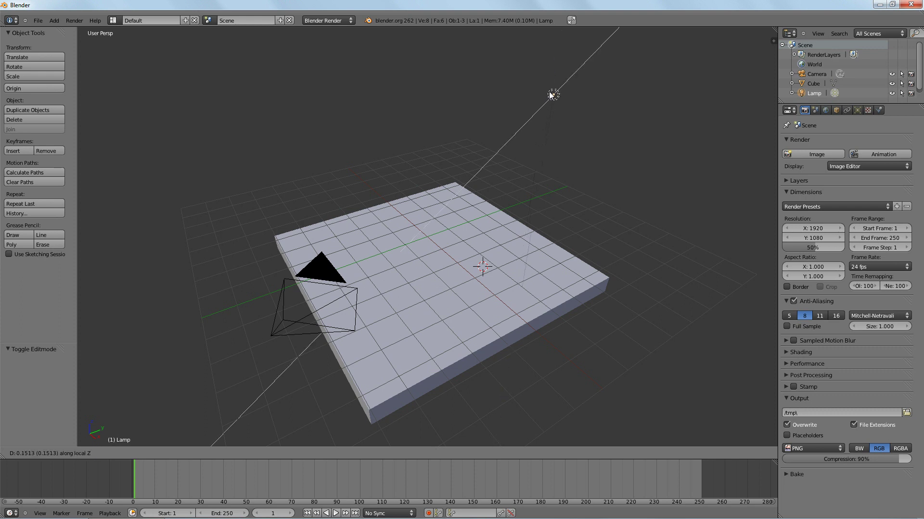
pyautogui.press('z')
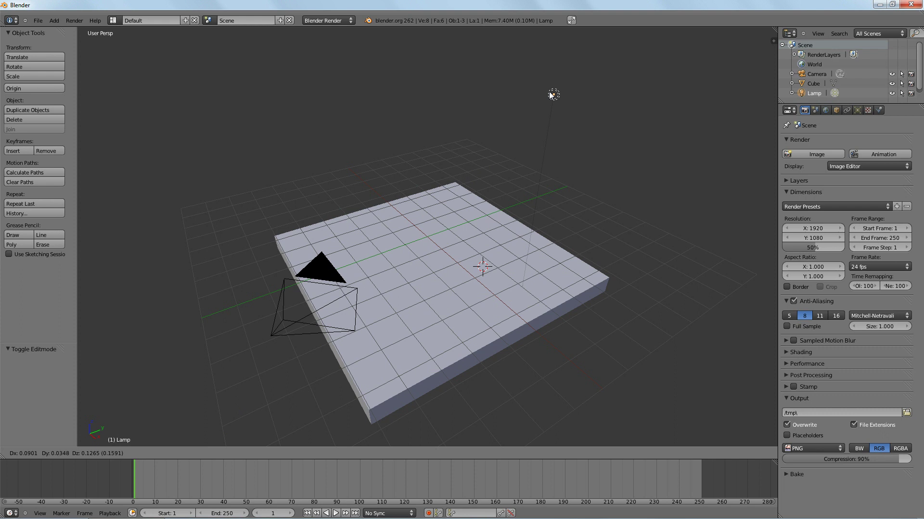
pyautogui.press('y')
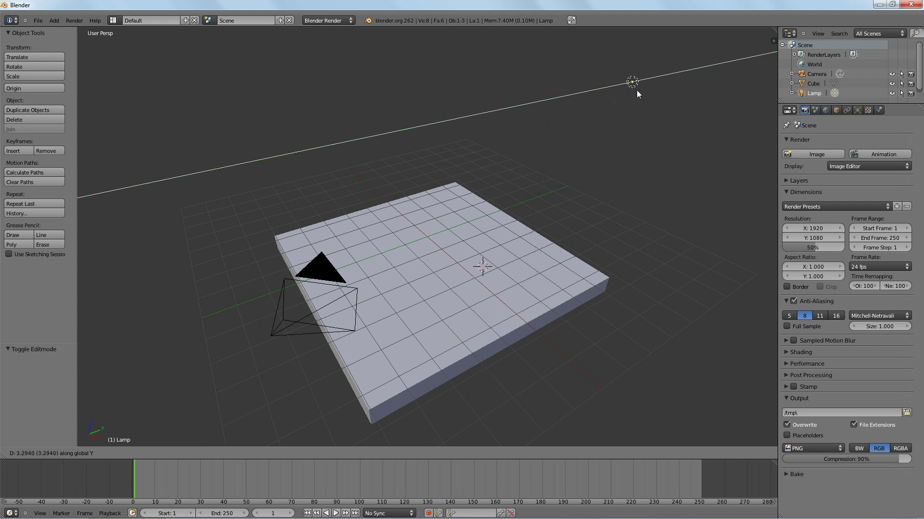
# - Place the lamp at 5.65 along Y and show its point-lamp settings (energy 0.780, ray shadows)
pyautogui.click(677, 79)
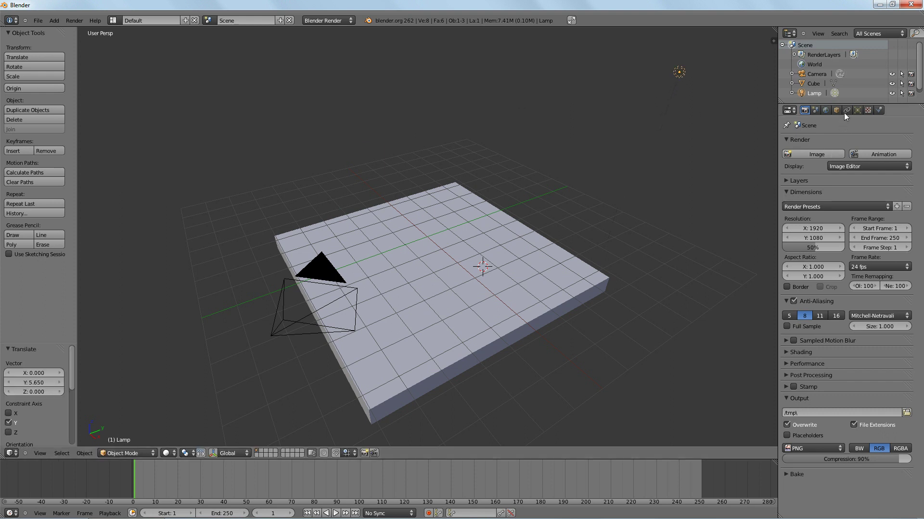
pyautogui.click(857, 110)
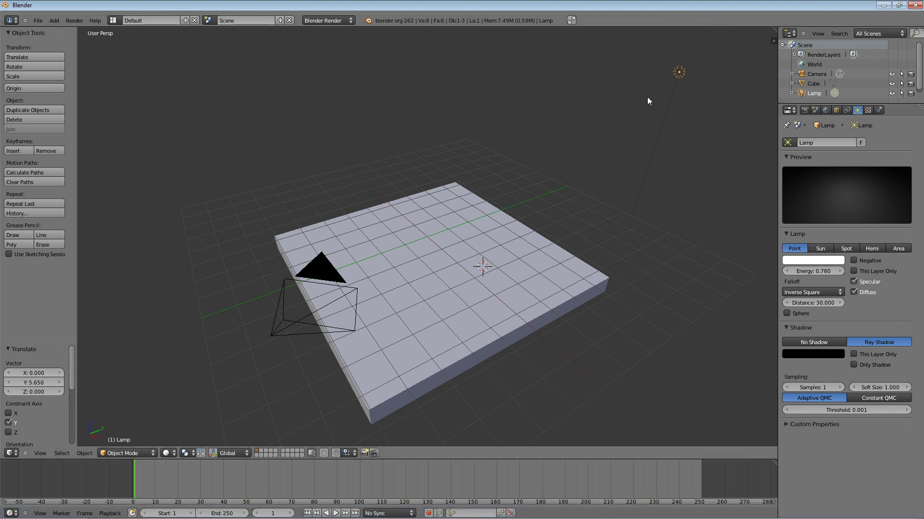
# - Duplicate the lamp and move the copy −13.256 along Y and −4.459 along X
pyautogui.hotkey('shift', 'd')
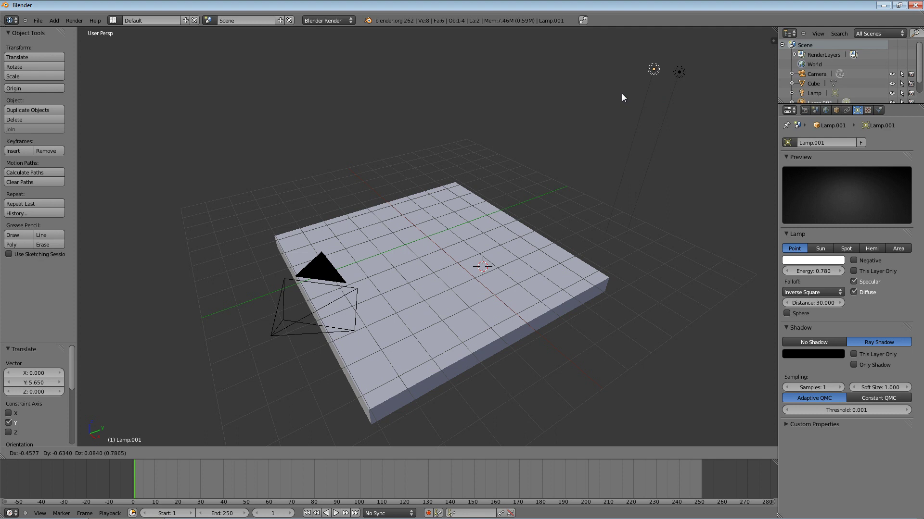
pyautogui.press('y')
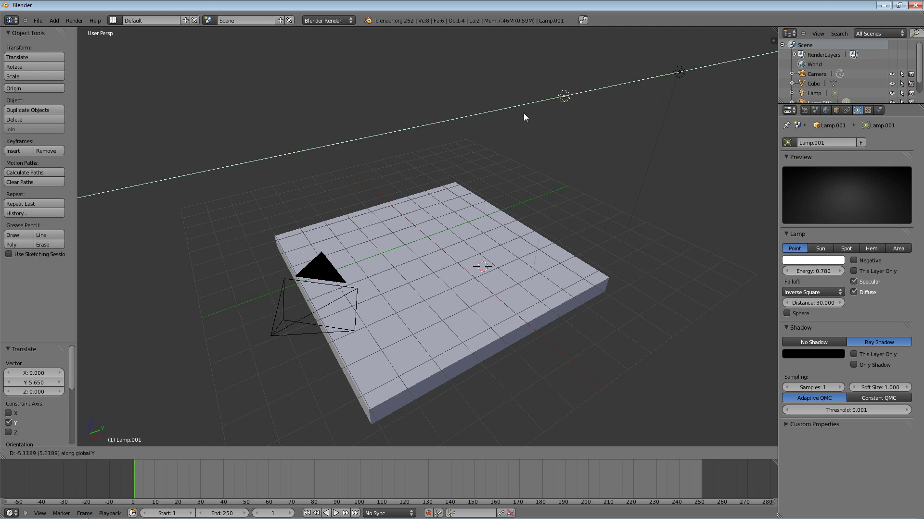
pyautogui.click(175, 209)
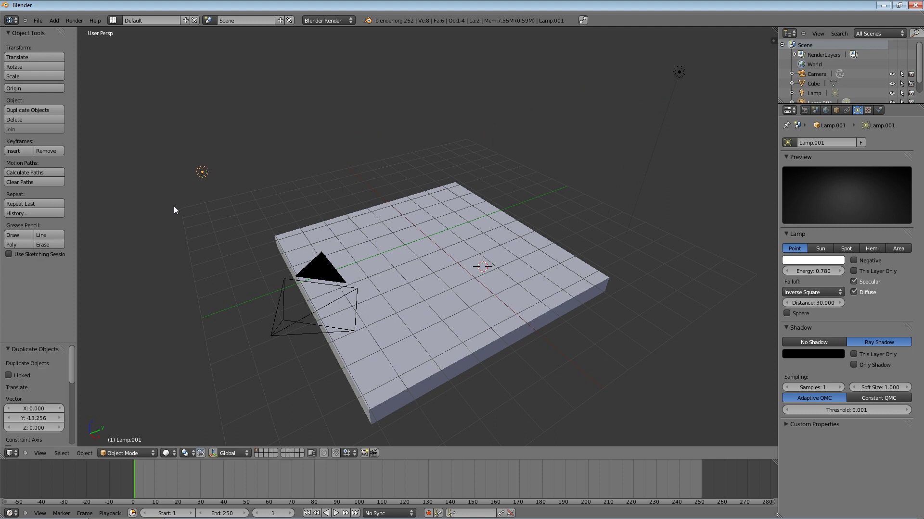
pyautogui.press('g')
pyautogui.press('x')
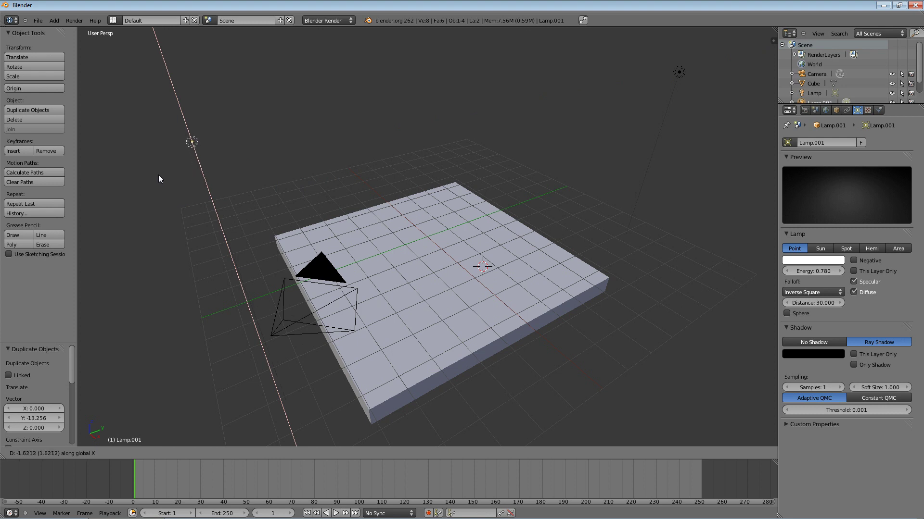
pyautogui.click(152, 145)
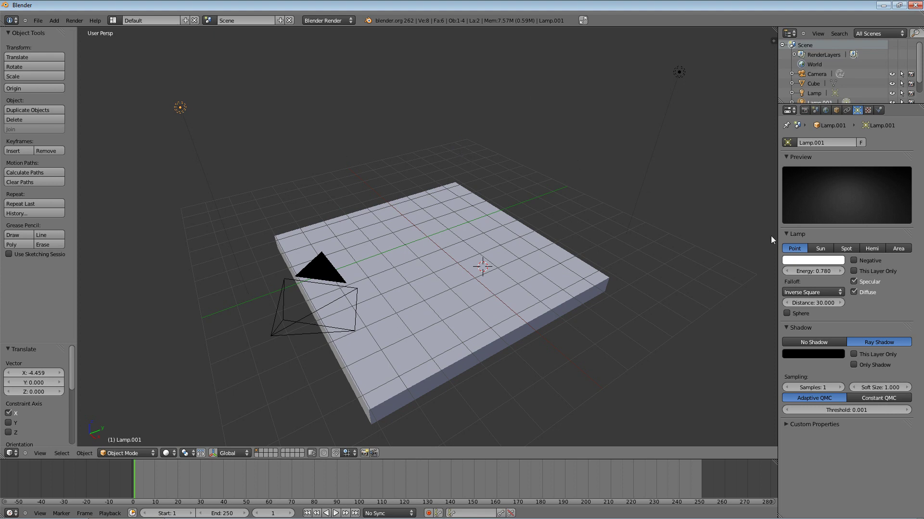
# - Shift the second lamp along X to -3.611
pyautogui.moveTo(770, 236); pyautogui.dragTo(195, 215, button='middle')
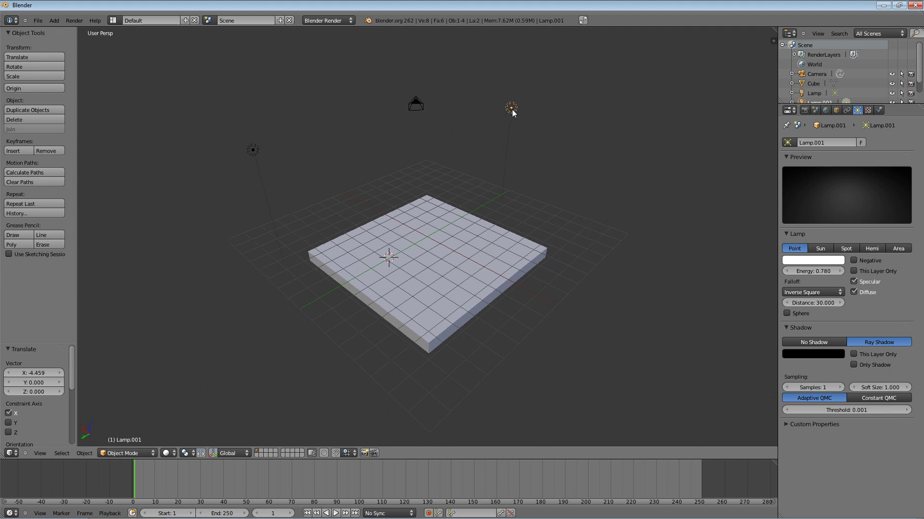
pyautogui.press('g')
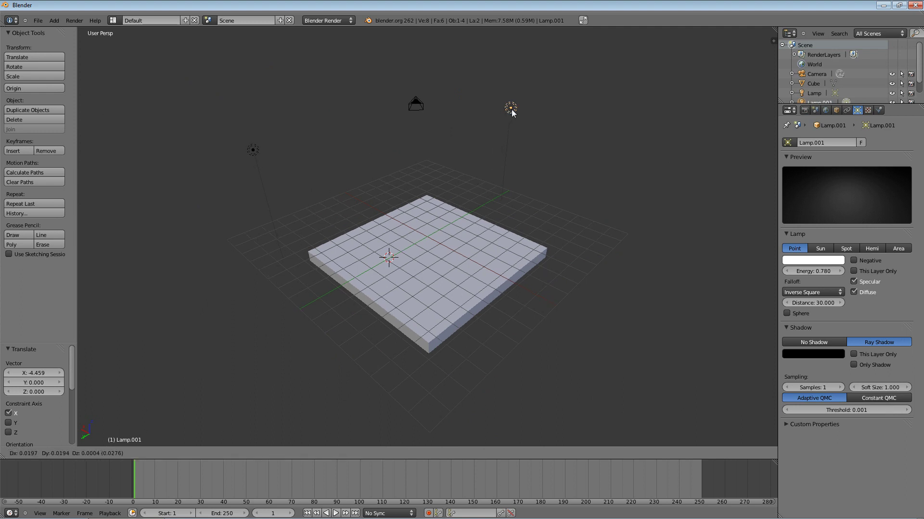
pyautogui.press('x')
pyautogui.click(568, 131)
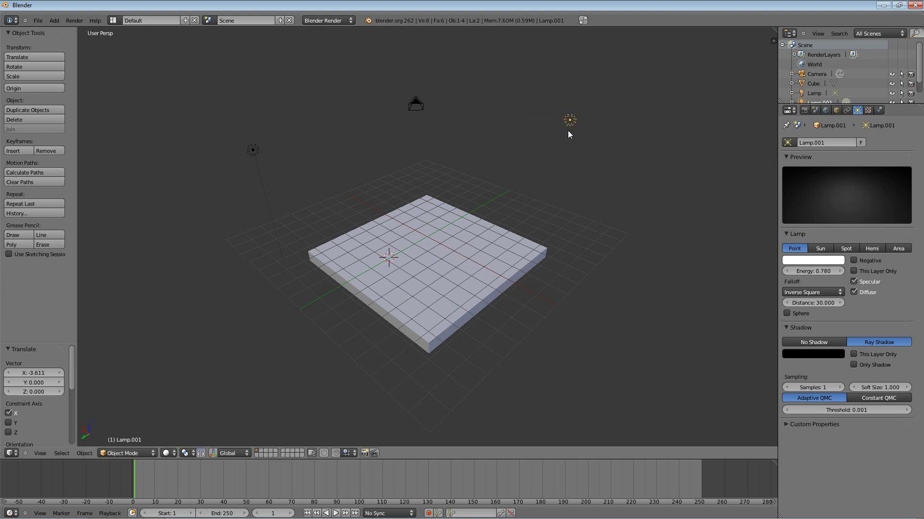
# - Set the 3D cursor and add a Hemi lamp there
pyautogui.click(417, 80)
pyautogui.moveTo(416, 80); pyautogui.dragTo(636, 111, button='middle')
pyautogui.moveTo(357, 181); pyautogui.dragTo(559, 229, button='middle')
pyautogui.hotkey('shift', 'a')
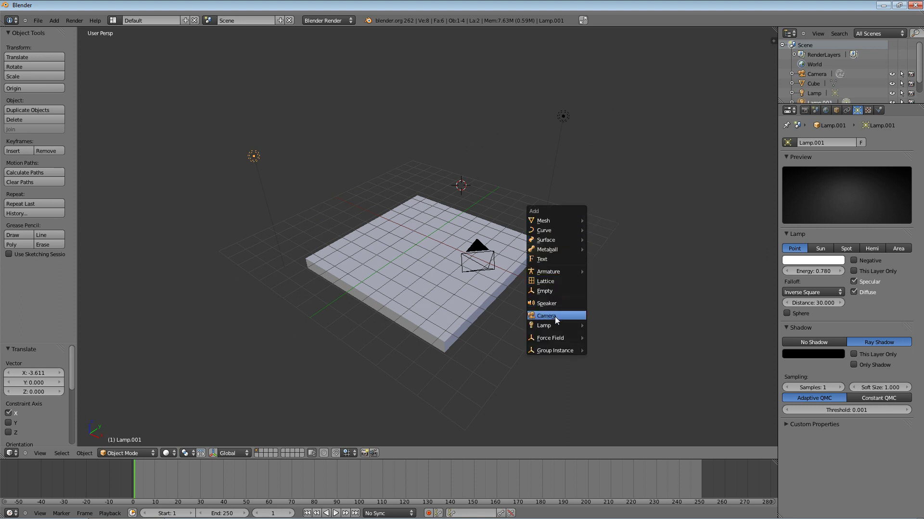
pyautogui.moveTo(553, 325)
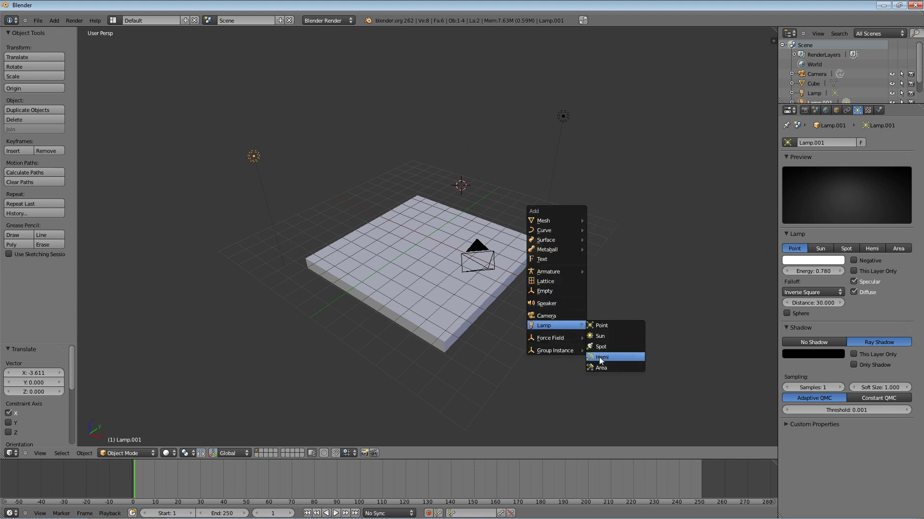
pyautogui.click(599, 359)
# - Tilt the Hemi lamp, then turn it around global Z (−41.602°)
pyautogui.moveTo(565, 285); pyautogui.dragTo(550, 206, button='middle')
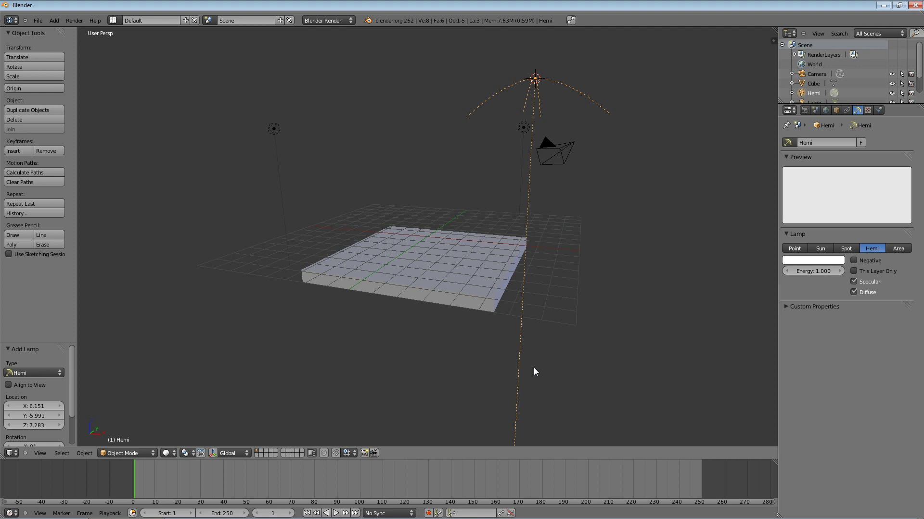
pyautogui.moveTo(613, 206); pyautogui.dragTo(616, 229, button='middle')
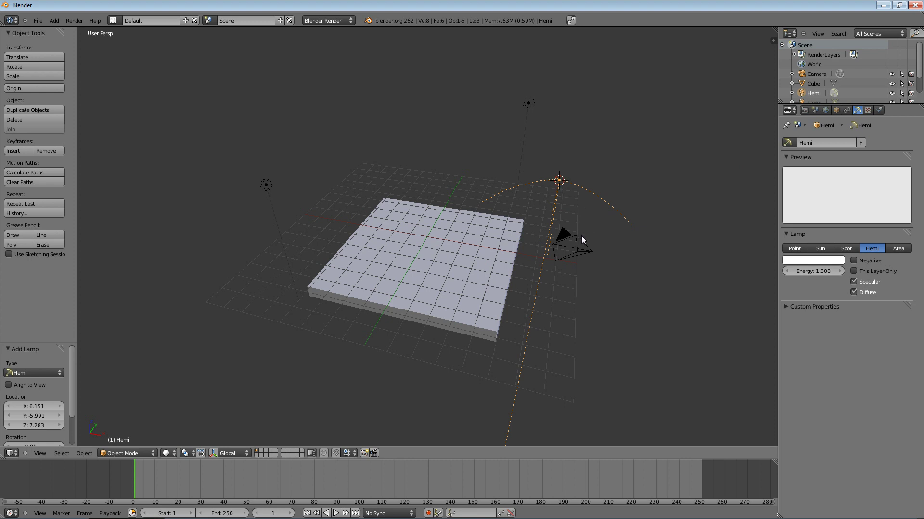
pyautogui.press('r')
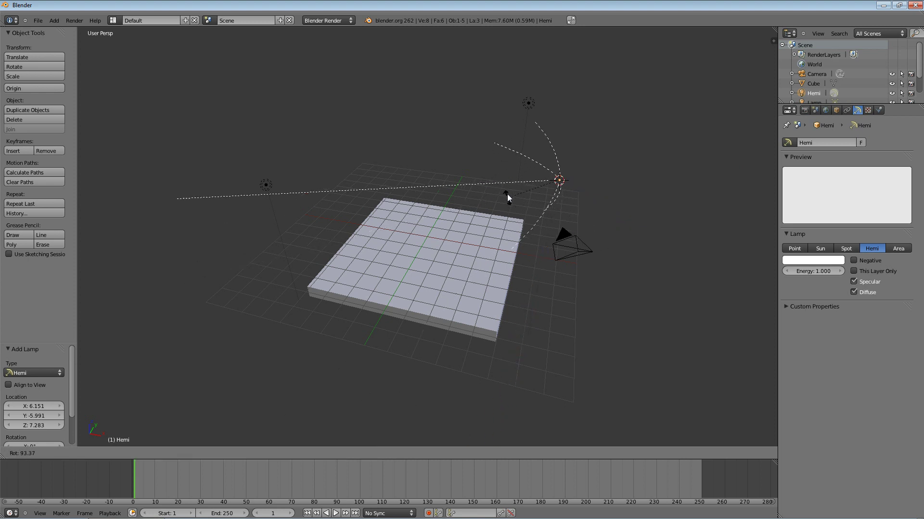
pyautogui.click(543, 197)
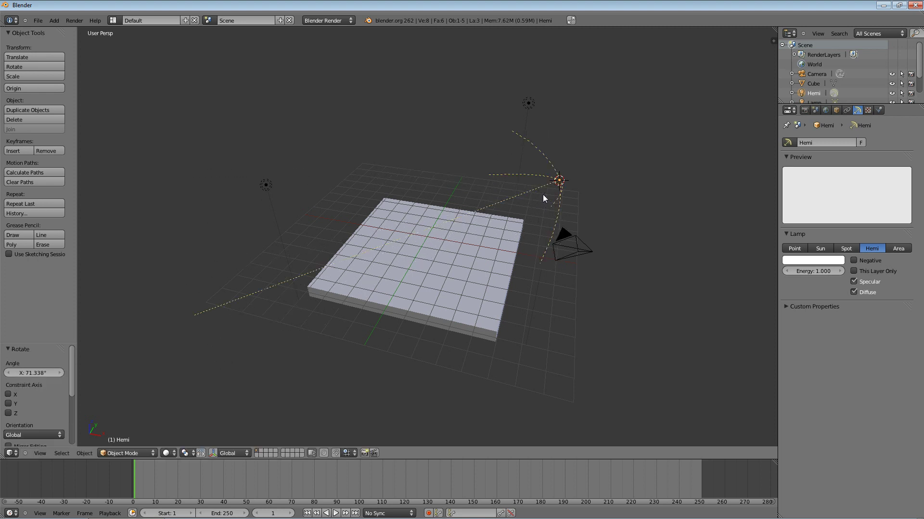
pyautogui.press('r')
pyautogui.press('z')
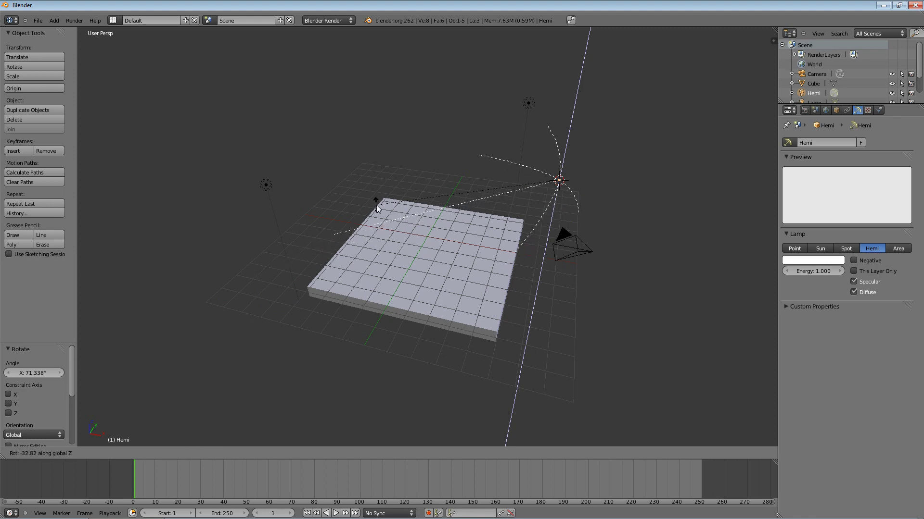
pyautogui.click(240, 186)
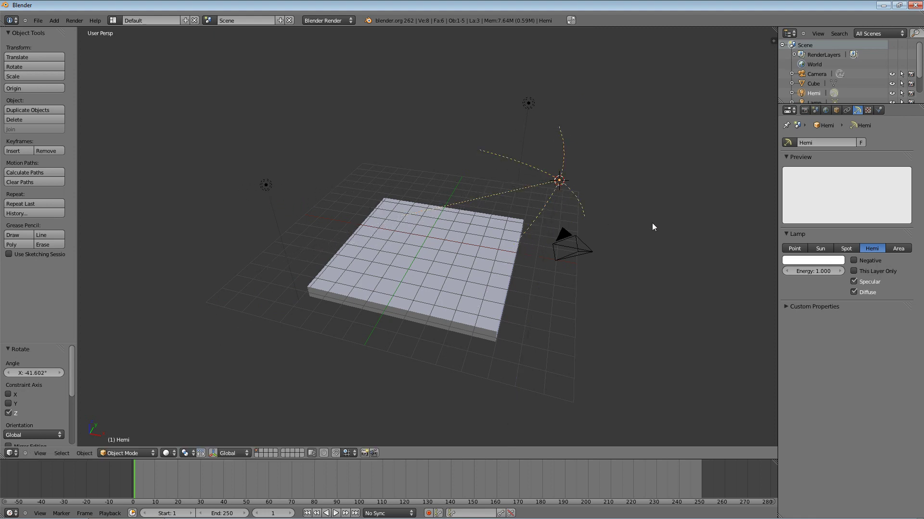
# - Move the Hemi lamp by 2.456, −2.801, −0.257 beside the plank
pyautogui.moveTo(653, 227); pyautogui.dragTo(512, 233, button='middle')
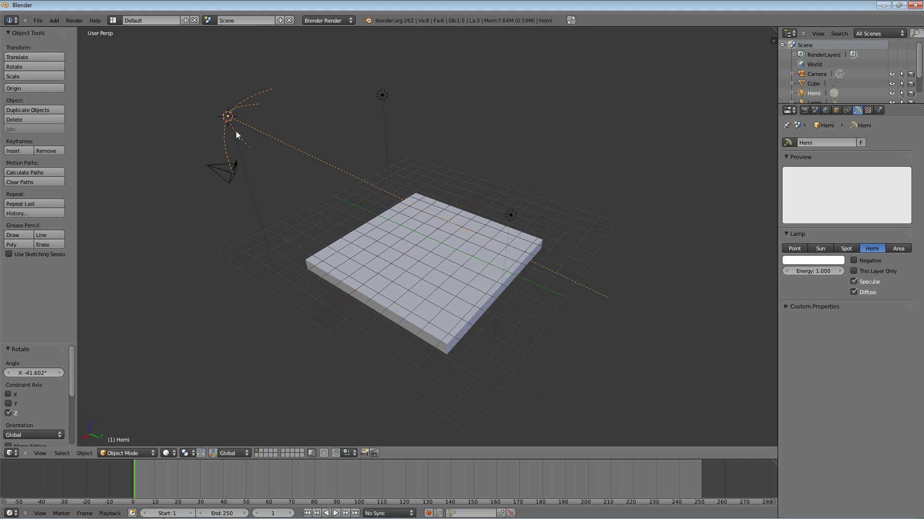
pyautogui.press('g')
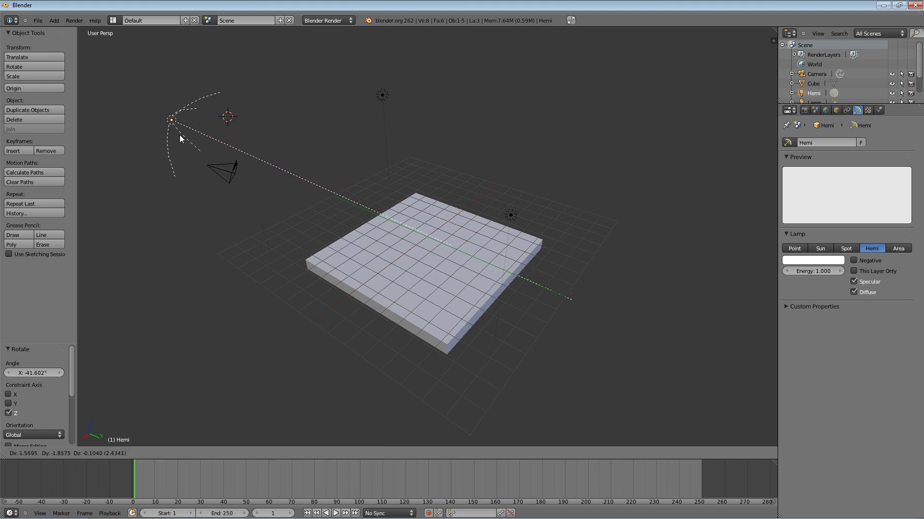
pyautogui.click(149, 139)
pyautogui.moveTo(162, 138); pyautogui.dragTo(251, 138, button='middle')
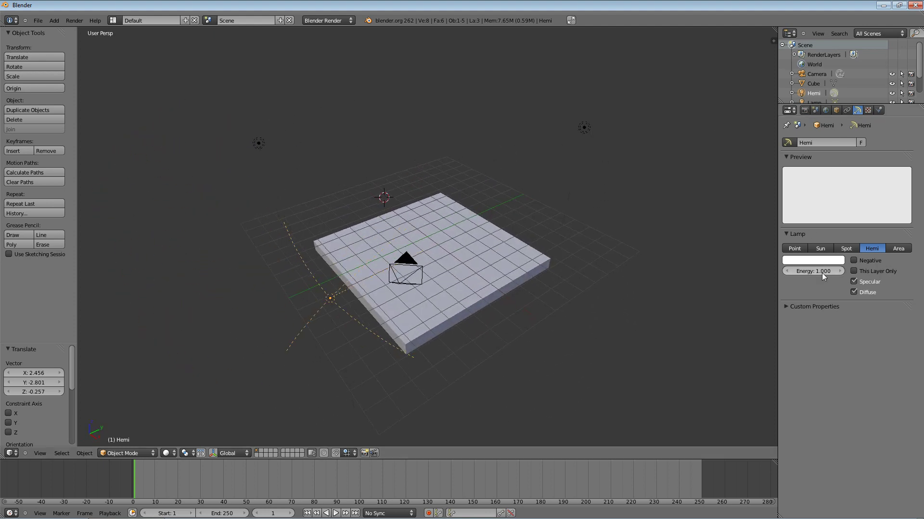
pyautogui.click(74, 21)
pyautogui.click(79, 31)
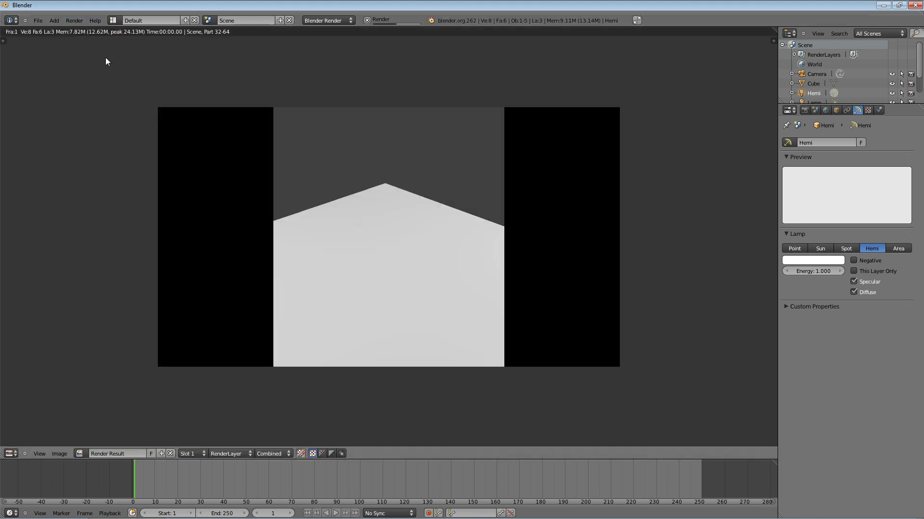
pyautogui.scroll(-1, 443, 276)
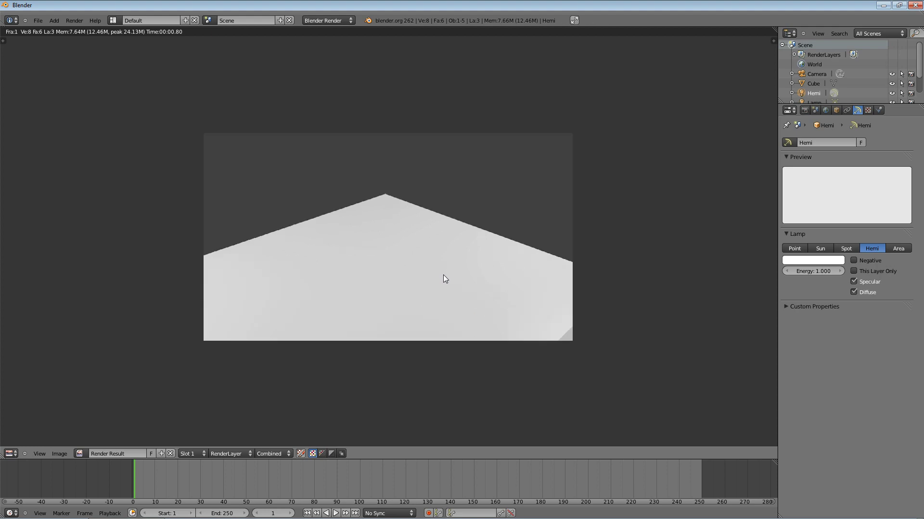
pyautogui.scroll(1, 443, 275)
pyautogui.press('Escape')
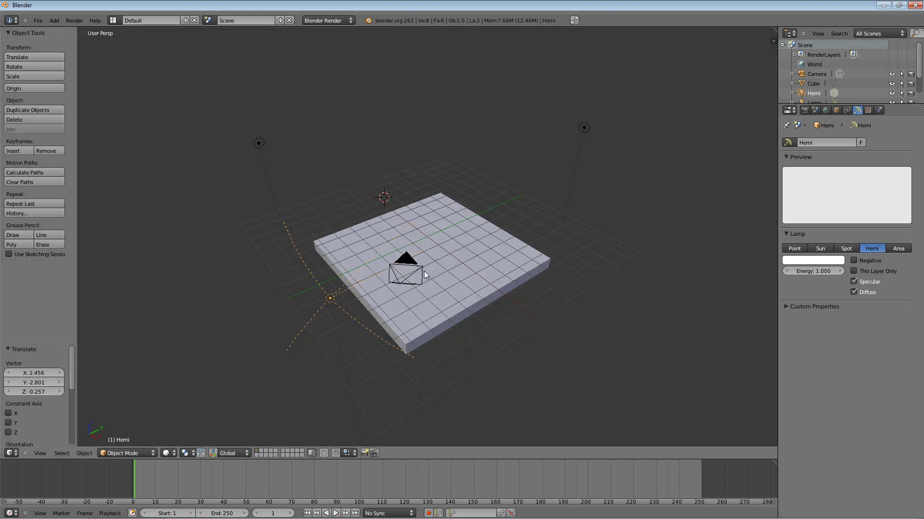
pyautogui.press('KP_0')
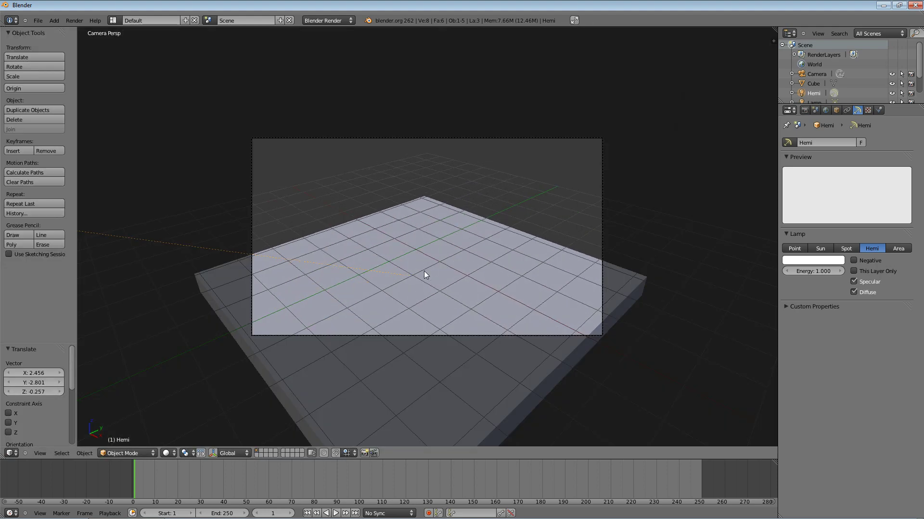
pyautogui.scroll(-1, 421, 271)
pyautogui.scroll(1, 421, 271)
pyautogui.press('KP_0')
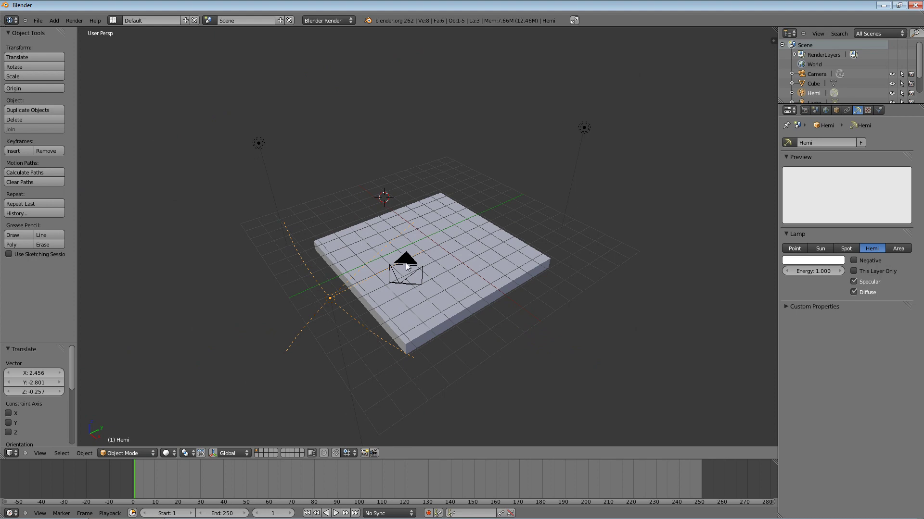
pyautogui.rightClick(405, 264)
# - Set the camera focal length to 26.502 mm and re-aim it so the plank fills the frame
pyautogui.press('KP_0')
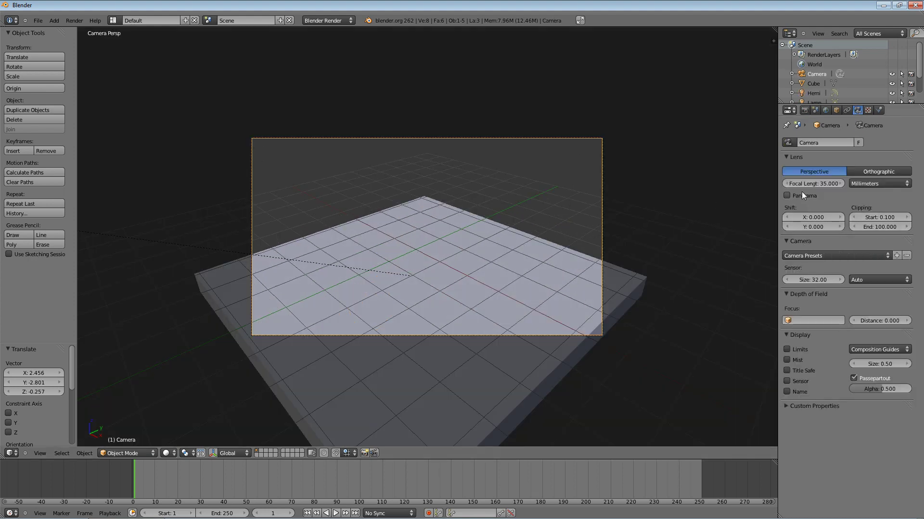
pyautogui.moveTo(790, 182); pyautogui.dragTo(810, 187)
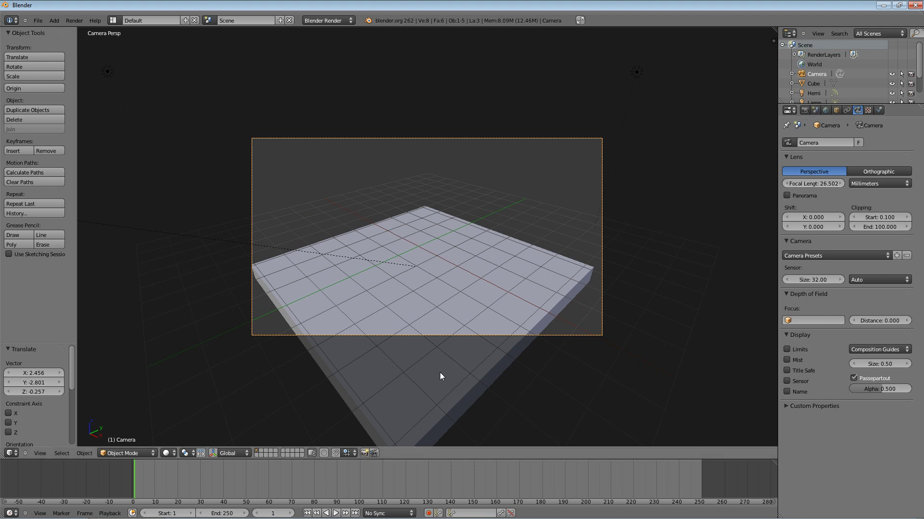
pyautogui.scroll(2, 417, 298)
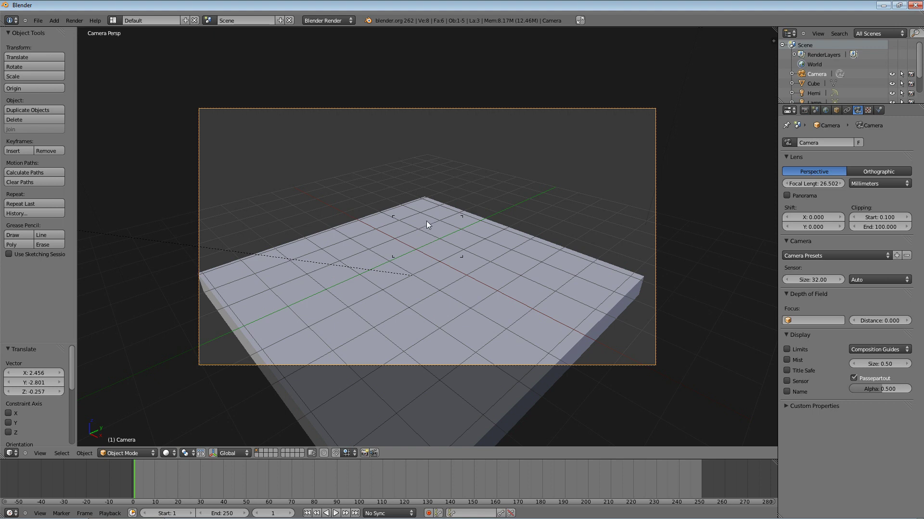
pyautogui.moveTo(426, 224)
pyautogui.mouseDown(button='middle')
pyautogui.moveTo(429, 173)
pyautogui.moveTo(420, 233)
pyautogui.mouseUp(button='middle')
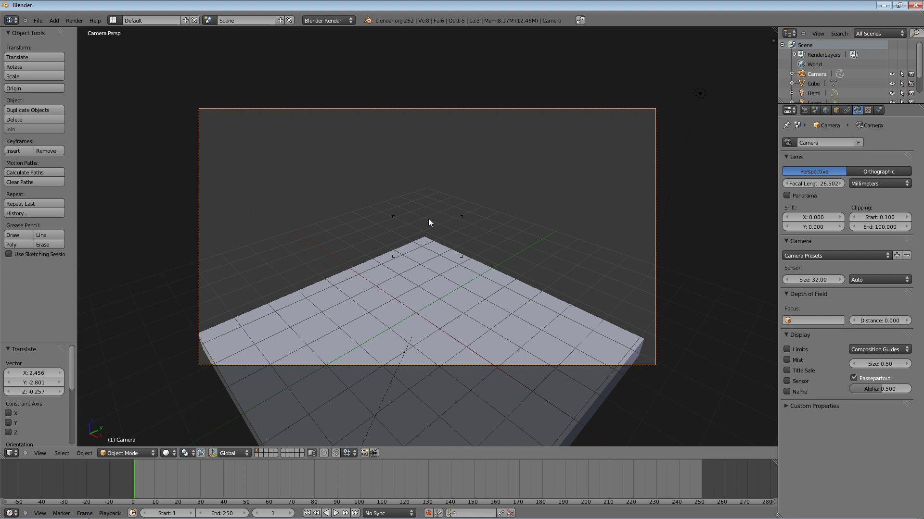
pyautogui.moveTo(431, 291); pyautogui.dragTo(422, 271, button='middle')
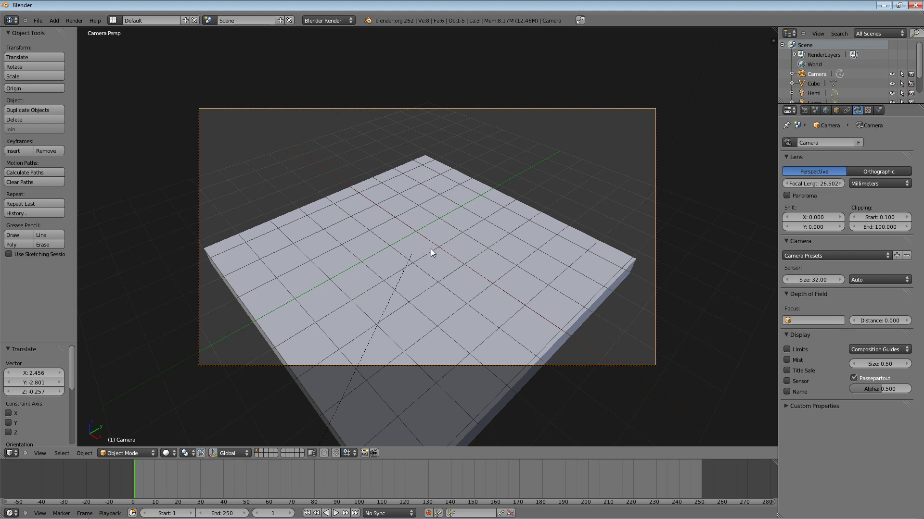
pyautogui.press('KP_0')
pyautogui.moveTo(576, 275); pyautogui.dragTo(470, 243, button='middle')
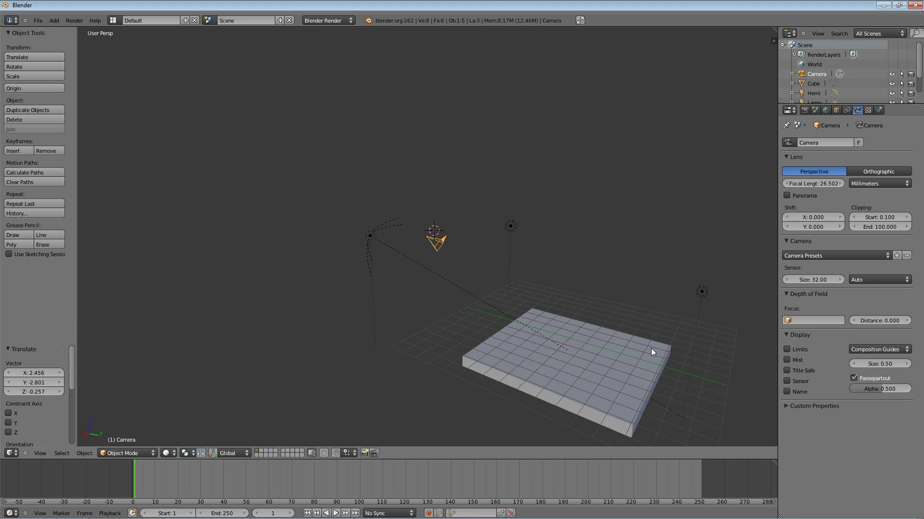
# - Select the plank (Cube) and show its default material with Lambert diffuse 0.800 and CookTorr specular
pyautogui.moveTo(688, 365)
pyautogui.mouseDown(button='middle')
pyautogui.moveTo(686, 353)
pyautogui.moveTo(670, 350)
pyautogui.moveTo(686, 324)
pyautogui.moveTo(712, 369)
pyautogui.moveTo(729, 353)
pyautogui.moveTo(547, 338)
pyautogui.moveTo(694, 357)
pyautogui.mouseUp(button='middle')
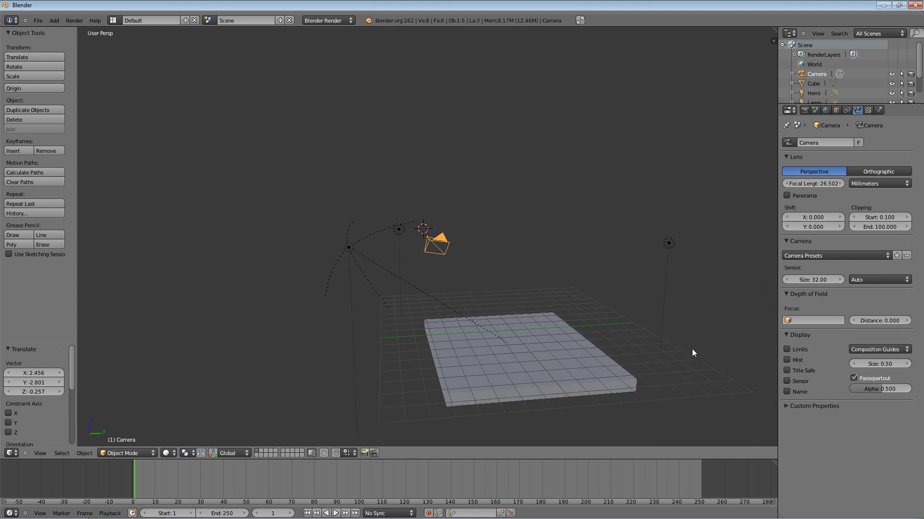
pyautogui.click(511, 345)
pyautogui.moveTo(656, 330); pyautogui.dragTo(608, 341, button='middle')
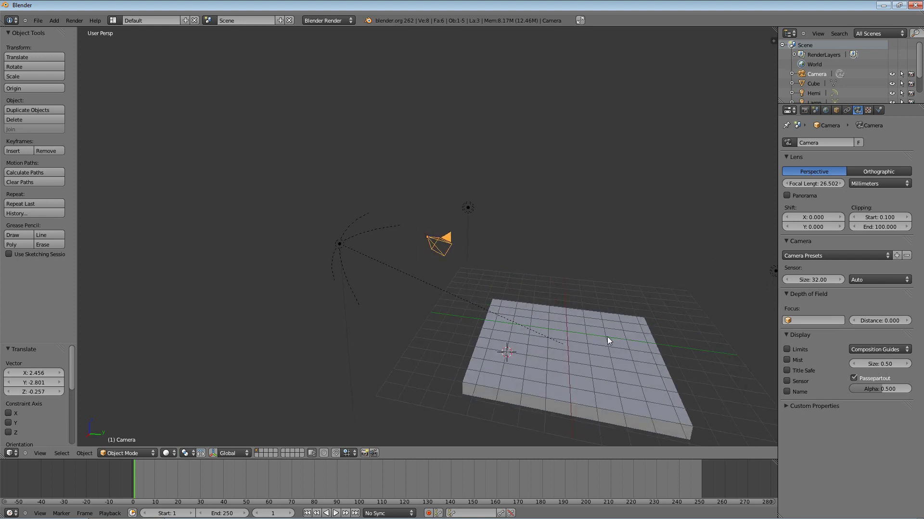
pyautogui.rightClick(607, 336)
pyautogui.moveTo(682, 351); pyautogui.dragTo(745, 369, button='middle')
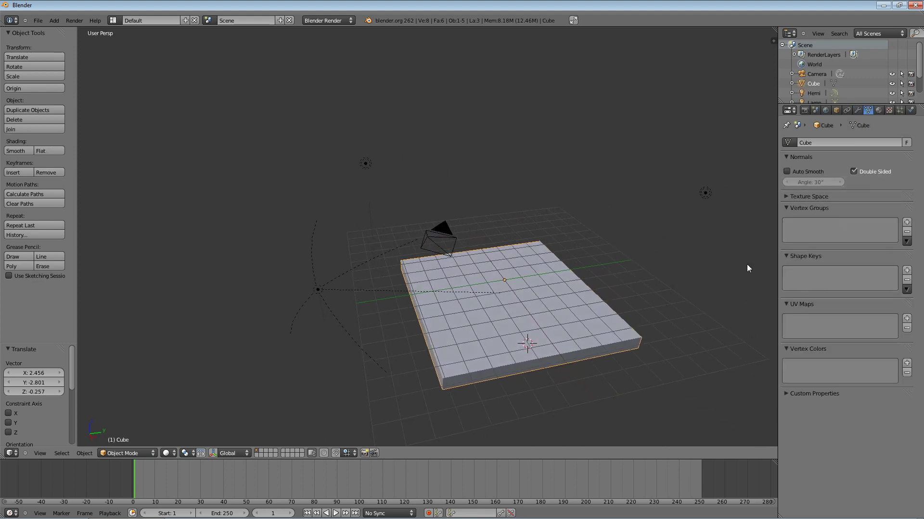
pyautogui.click(878, 113)
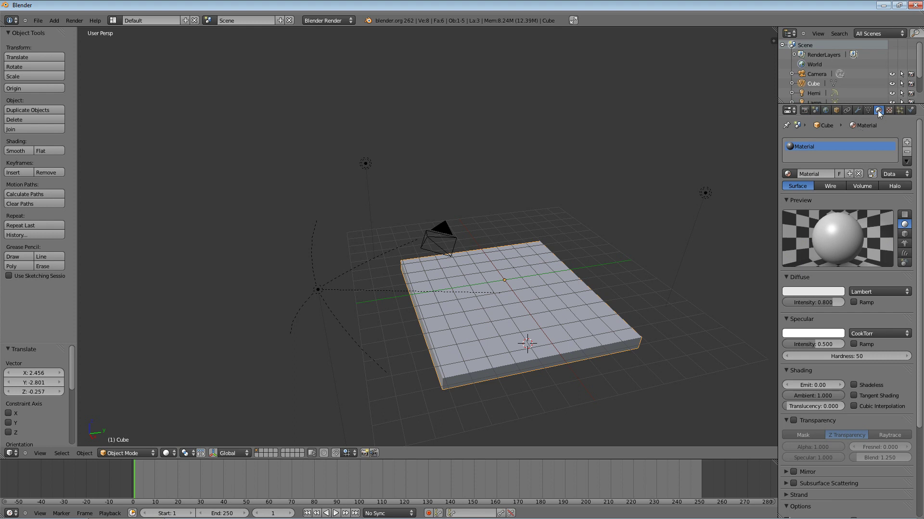
# - Enter 'WoodMat' as the plank material's name
pyautogui.click(812, 175)
pyautogui.write('WoodMat')
pyautogui.press('Return')
# - Make WoodMat a Wire material and test-render the plank, which shows only wire outlines
pyautogui.click(828, 187)
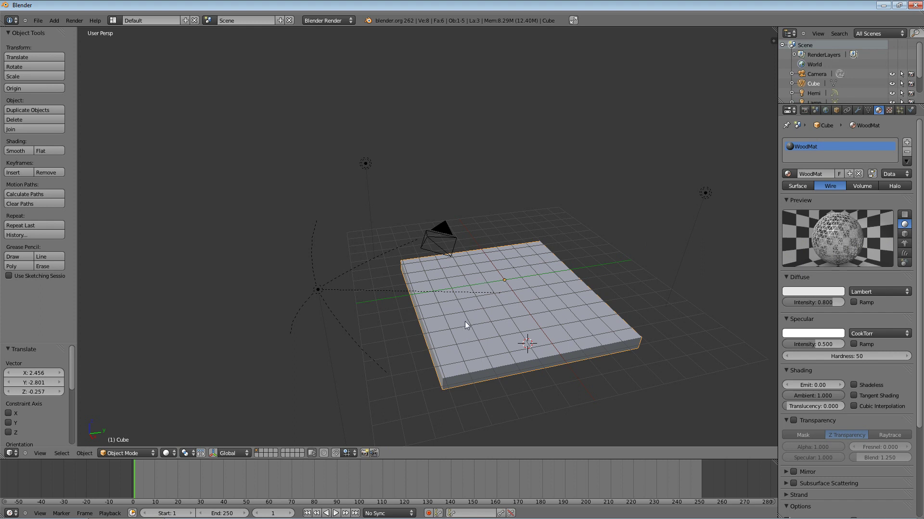
pyautogui.press('F12')
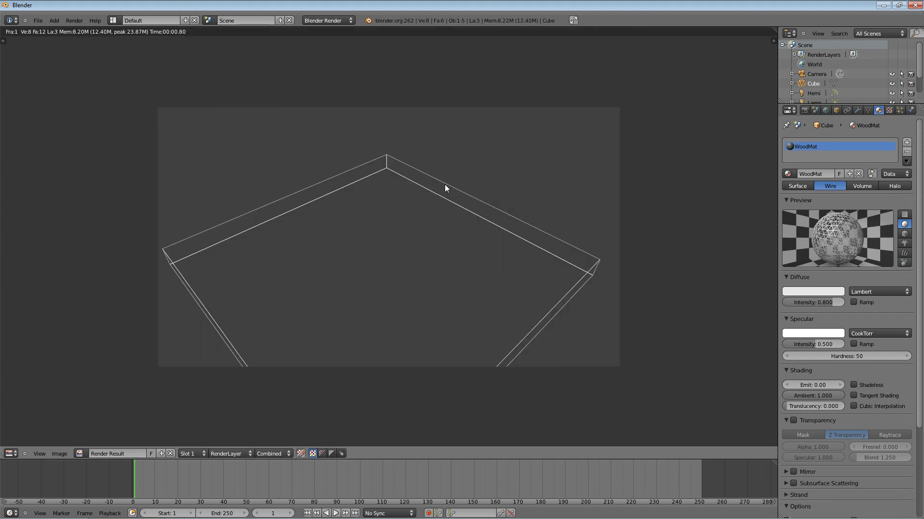
pyautogui.press('Escape')
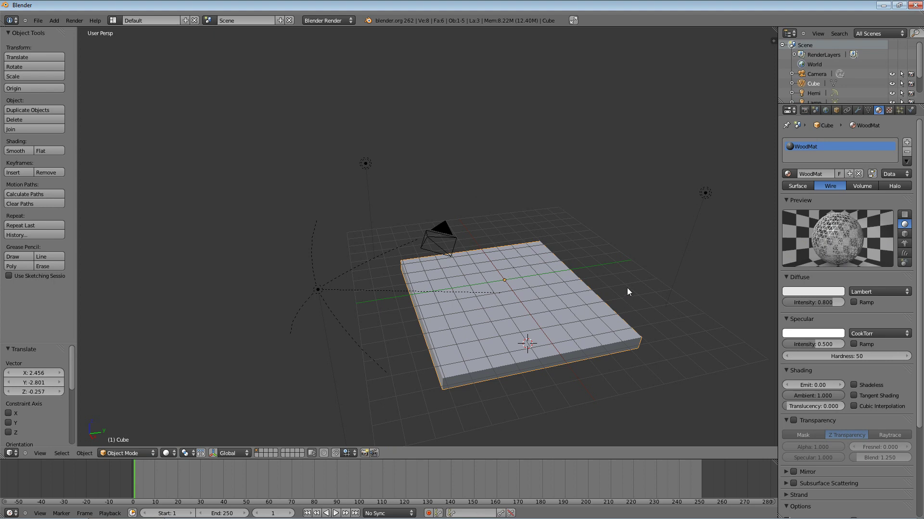
pyautogui.moveTo(627, 288); pyautogui.dragTo(656, 304, button='middle')
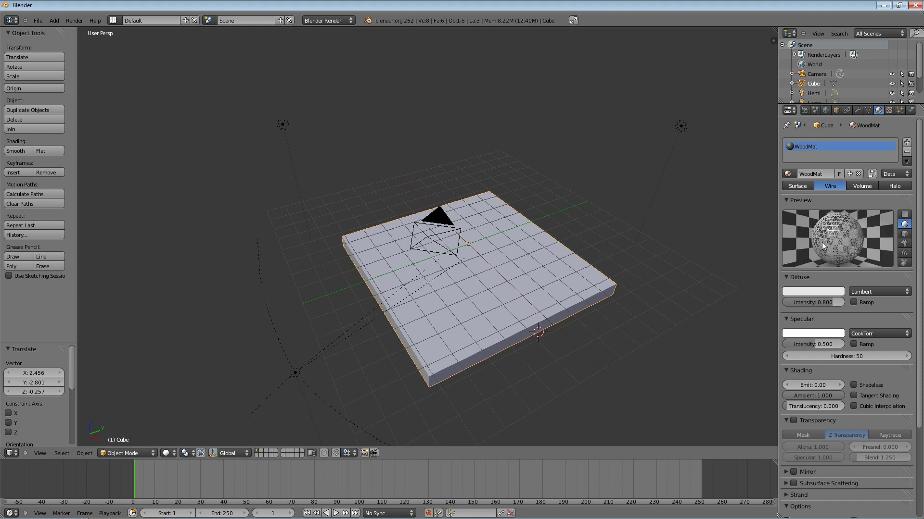
# - Set WoodMat back to Surface and show its preview on a flat plane
pyautogui.click(792, 187)
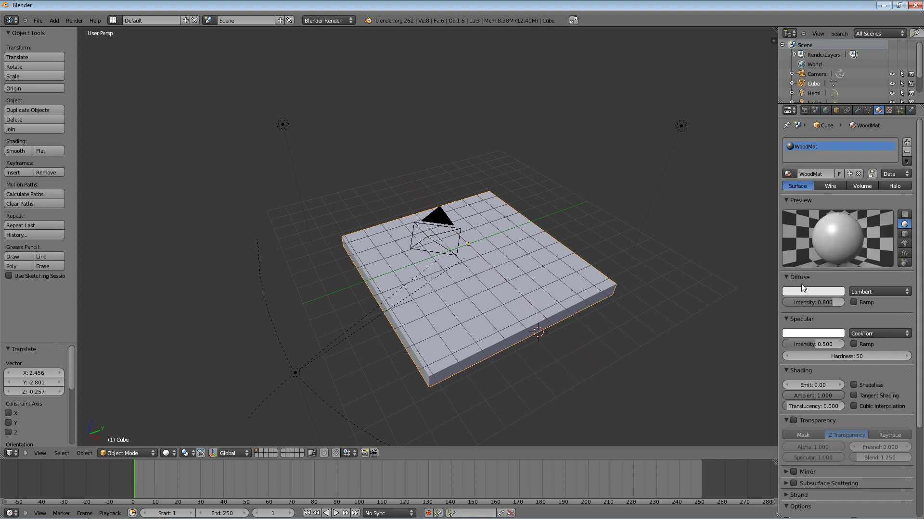
pyautogui.click(904, 215)
pyautogui.click(905, 233)
pyautogui.click(904, 216)
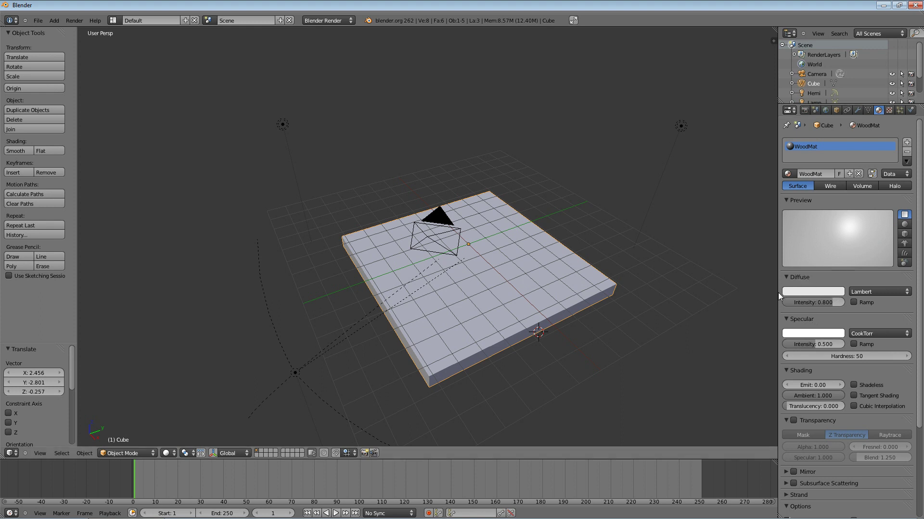
# - Give WoodMat a tan diffuse colour (R 0.800, G 0.529, B 0.149) and keep the Lambert shader
pyautogui.click(815, 292)
pyautogui.moveTo(804, 204); pyautogui.dragTo(777, 222)
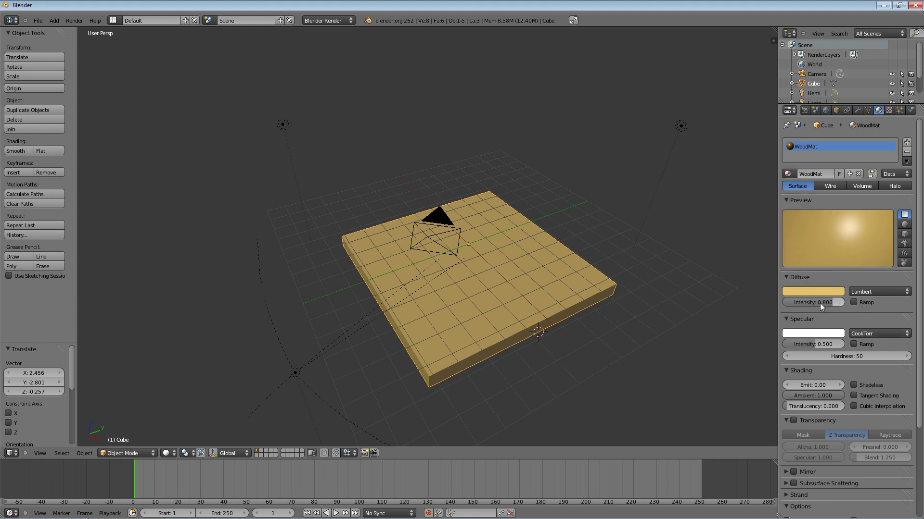
pyautogui.click(862, 291)
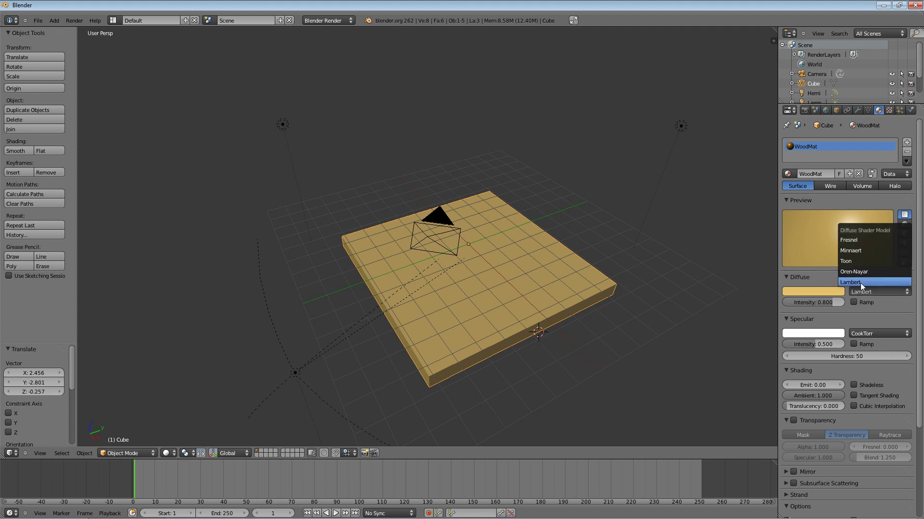
pyautogui.click(860, 283)
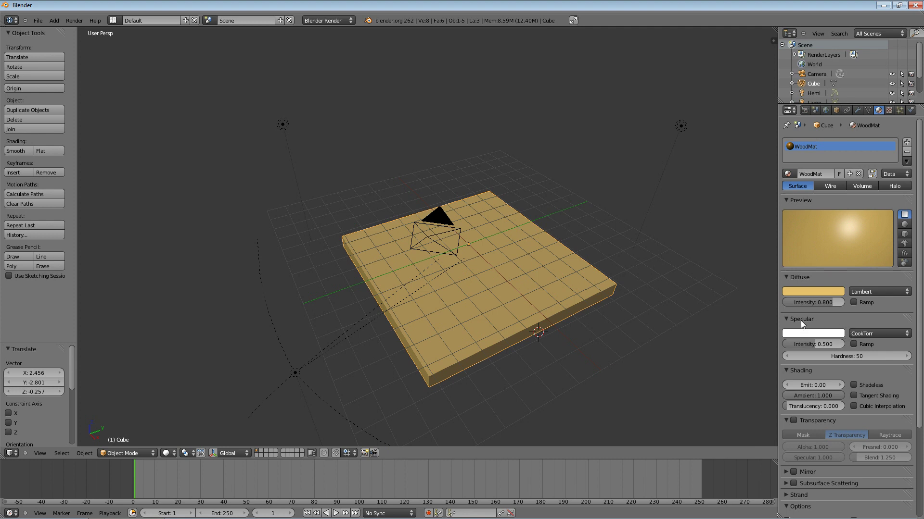
pyautogui.scroll(-1, 805, 308)
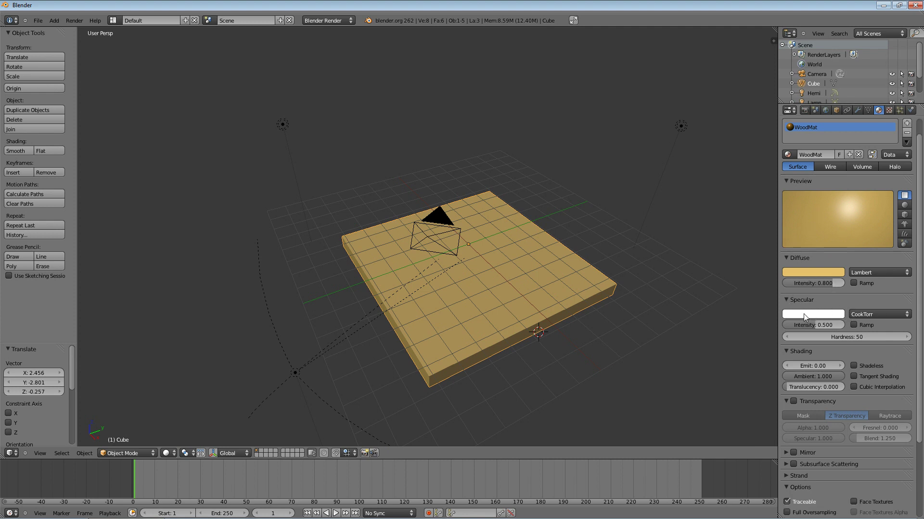
pyautogui.scroll(-1, 803, 313)
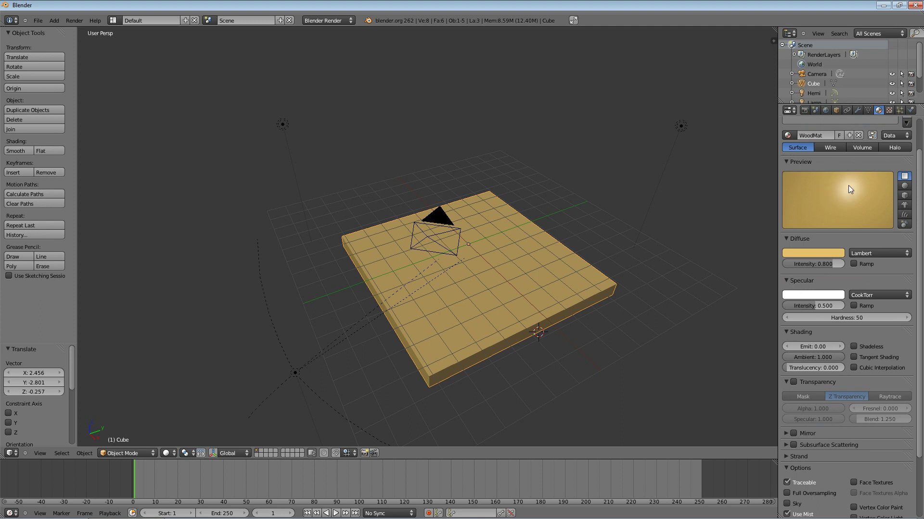
pyautogui.click(808, 295)
pyautogui.moveTo(796, 226)
pyautogui.mouseDown()
pyautogui.moveTo(793, 235)
pyautogui.moveTo(752, 180)
pyautogui.moveTo(843, 221)
pyautogui.moveTo(795, 201)
pyautogui.mouseUp()
pyautogui.scroll(-1, 856, 334)
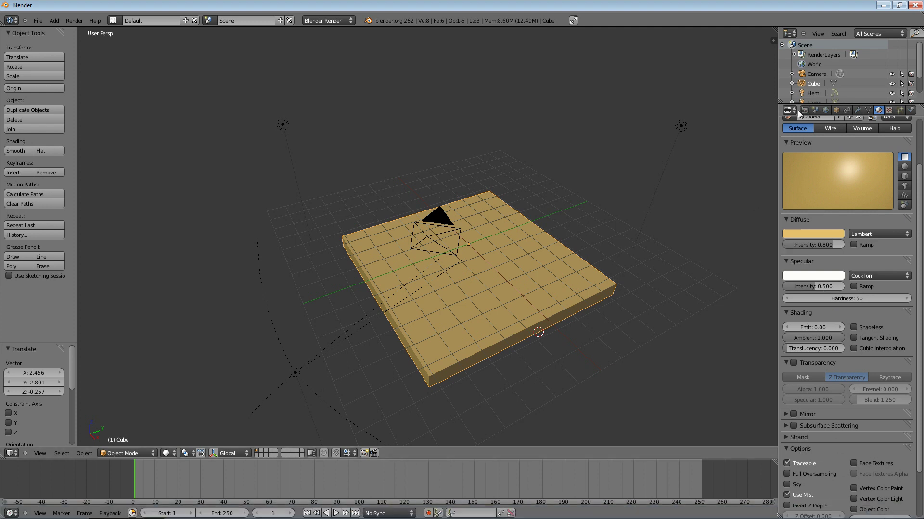
pyautogui.scroll(3, 833, 317)
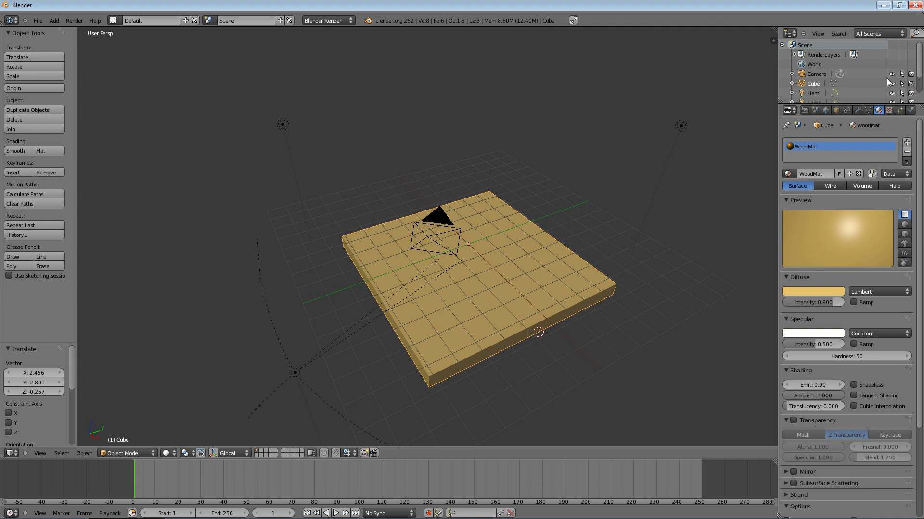
# - Rename WoodMat's first texture to grain1 and bring up its texture Type list
pyautogui.click(888, 111)
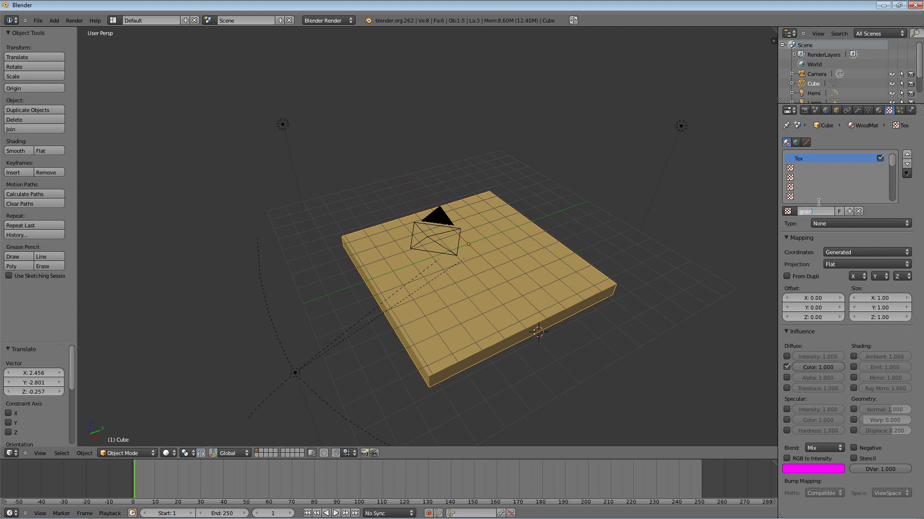
pyautogui.press('Return')
pyautogui.click(831, 225)
pyautogui.click(830, 223)
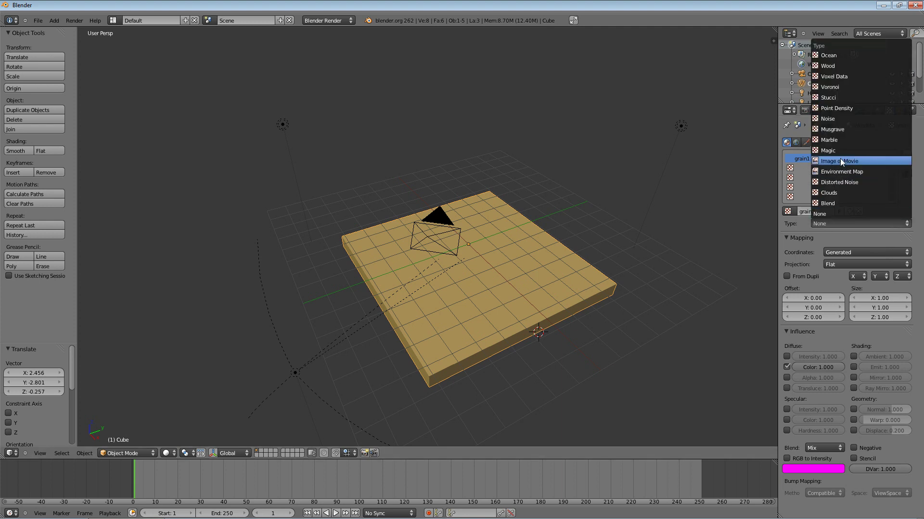
# - Set the grain1 texture type to Clouds
pyautogui.click(830, 194)
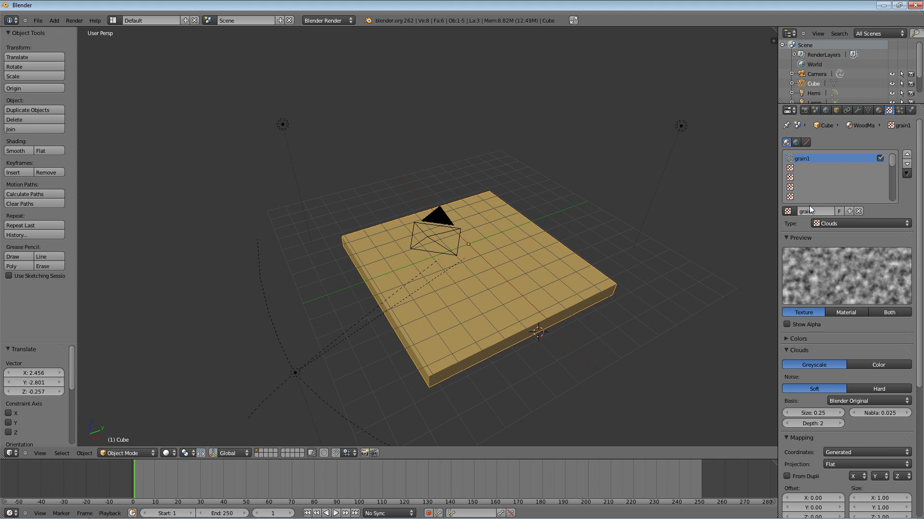
pyautogui.click(882, 225)
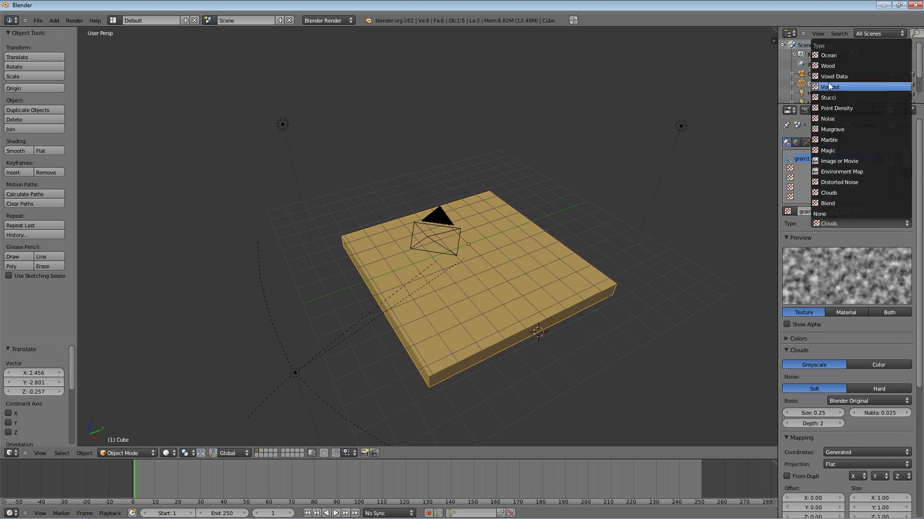
pyautogui.click(833, 214)
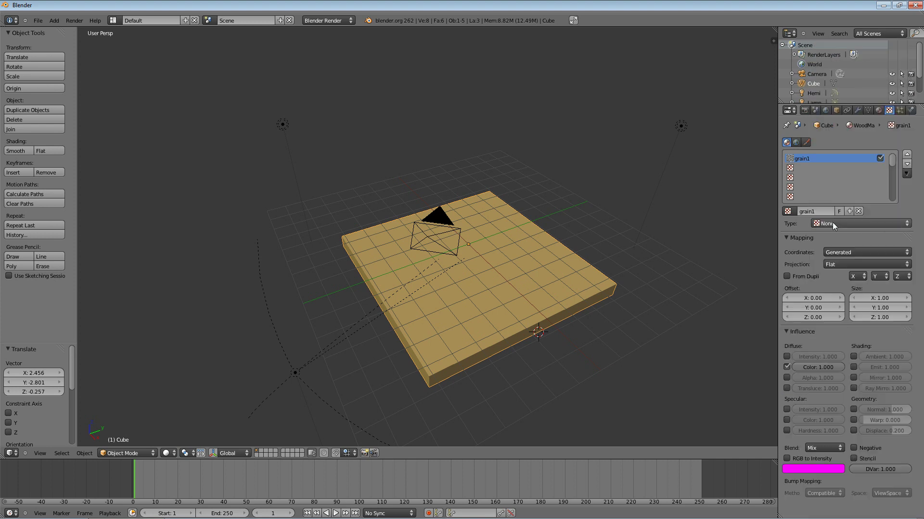
pyautogui.click(832, 222)
pyautogui.click(828, 193)
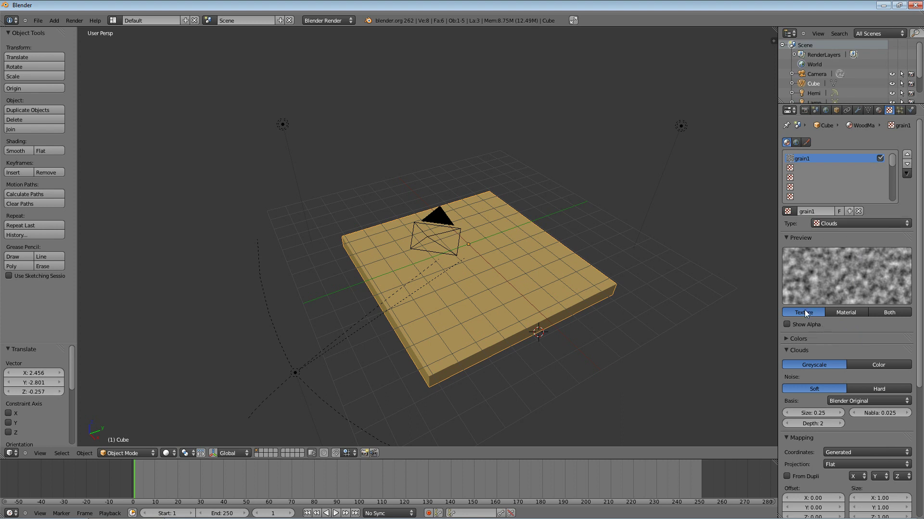
# - Compare the Texture, Both and Material previews, ending on the Material preview
pyautogui.scroll(-2, 855, 264)
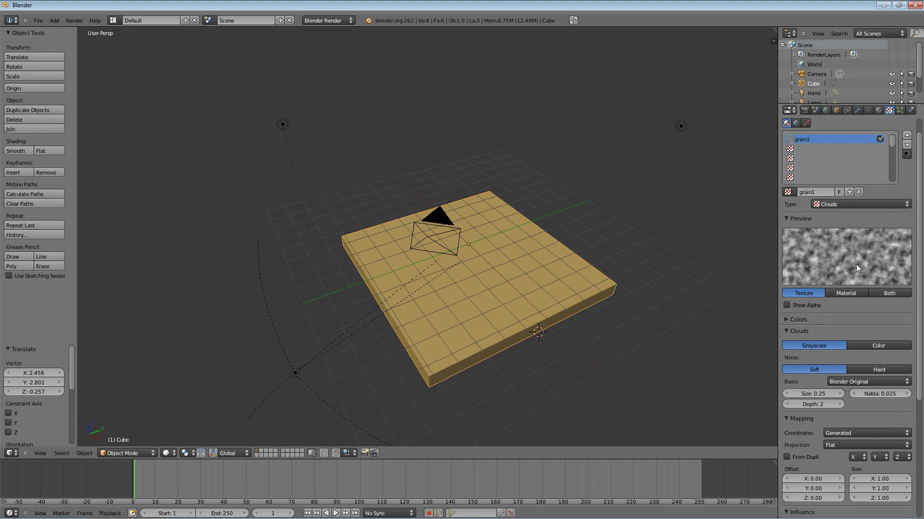
pyautogui.click(849, 275)
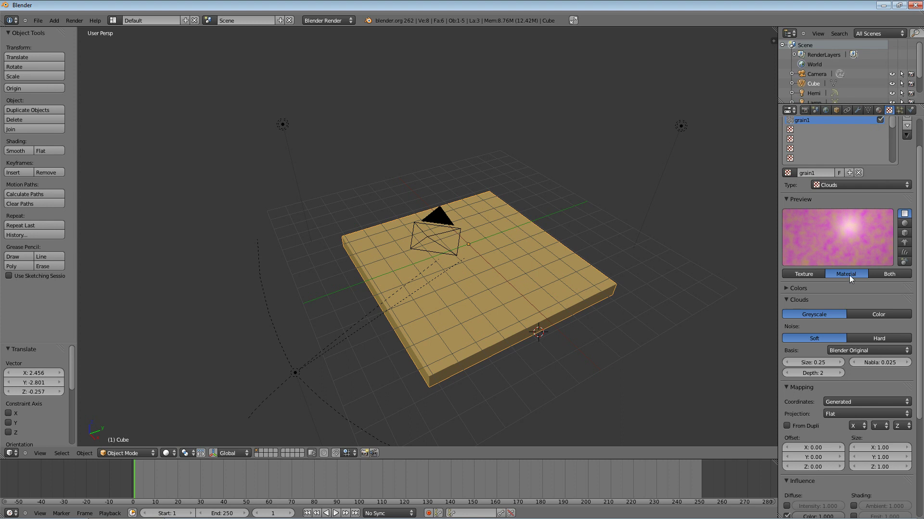
pyautogui.click(885, 273)
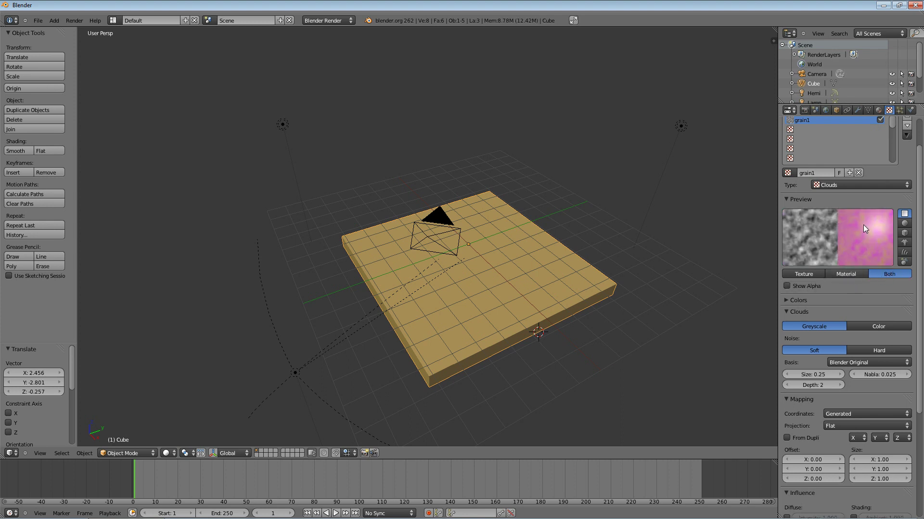
pyautogui.click(848, 274)
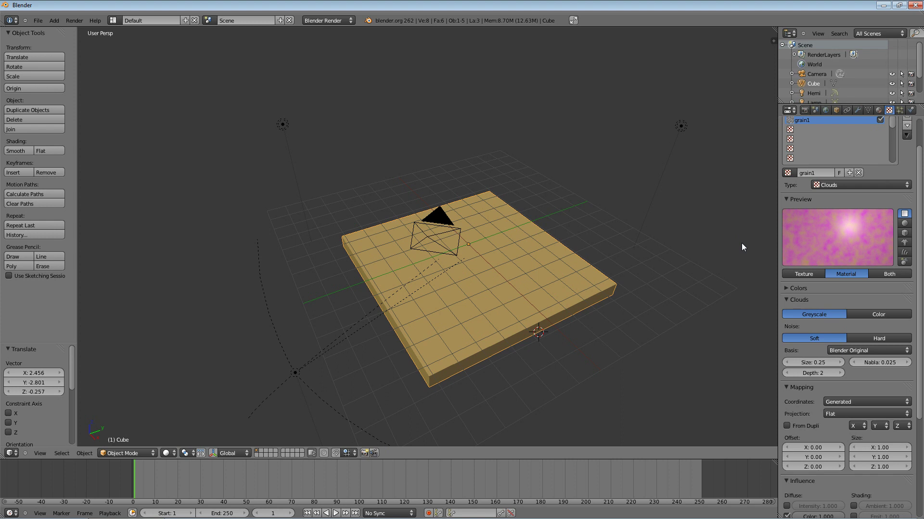
# - Test-render the clouds, then set clouds Depth to 1 and noise size to 0.35
pyautogui.press('F12')
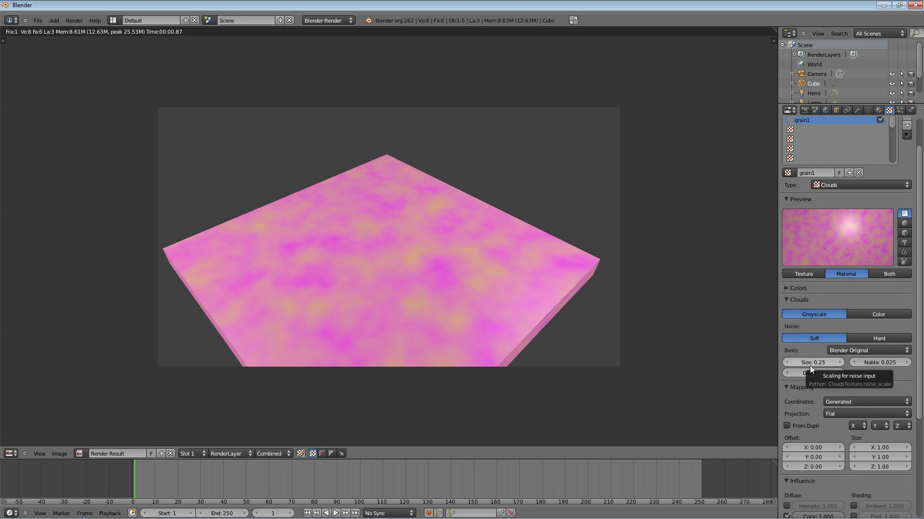
pyautogui.click(787, 374)
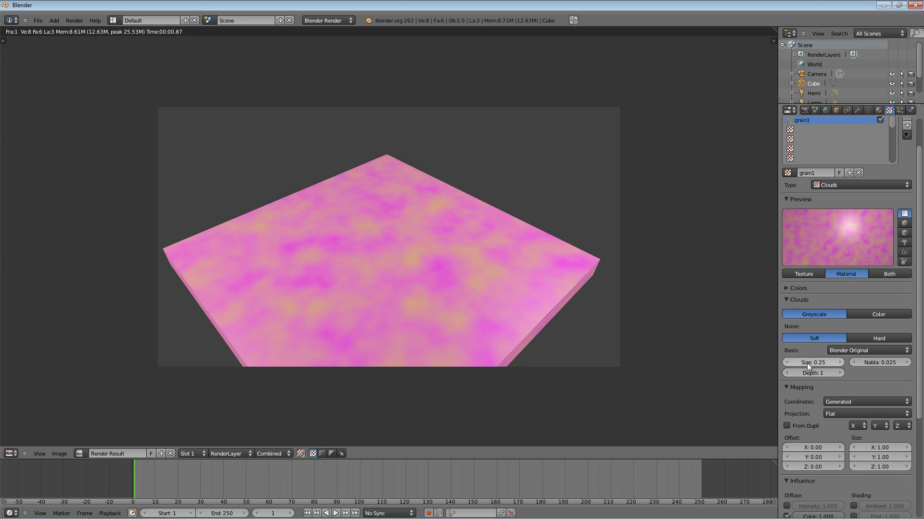
pyautogui.moveTo(807, 362); pyautogui.dragTo(819, 365)
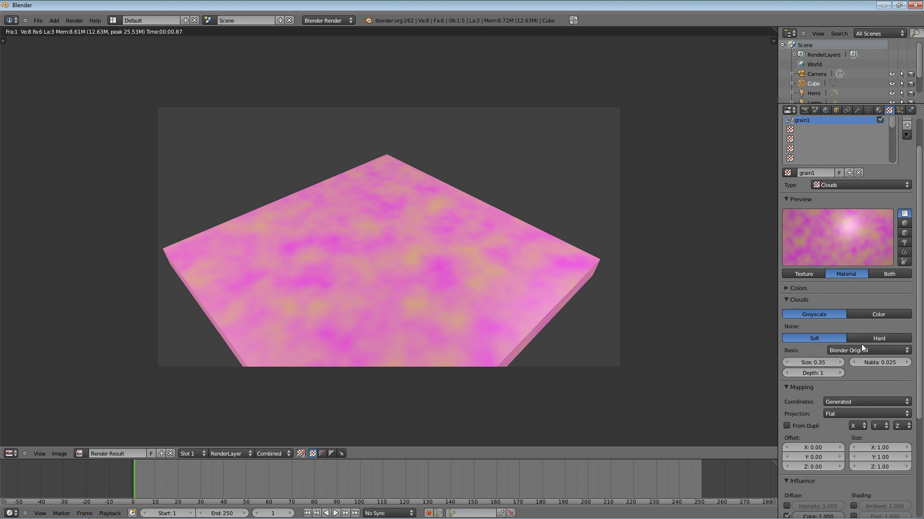
# - Set grain1's mapping Size Y to 10 so the clouds stretch into streaks
pyautogui.scroll(-1, 861, 347)
pyautogui.scroll(-2, 859, 344)
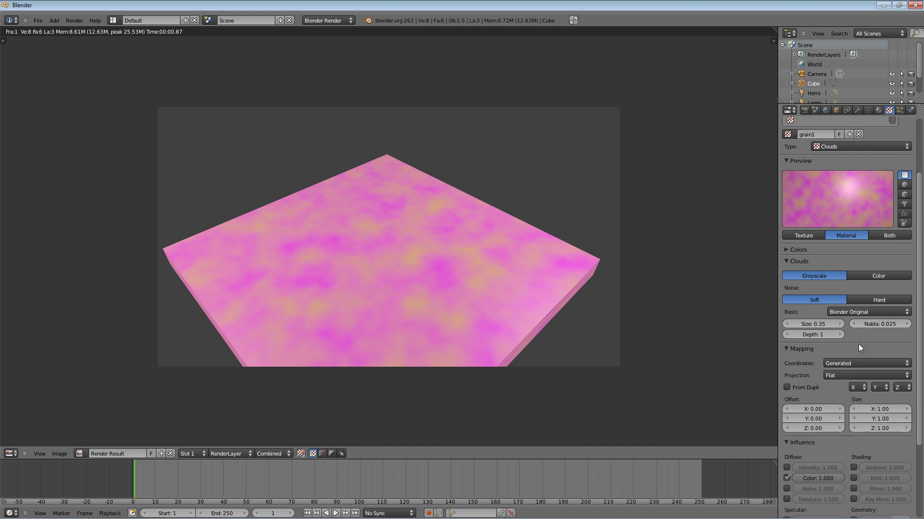
pyautogui.scroll(-1, 789, 337)
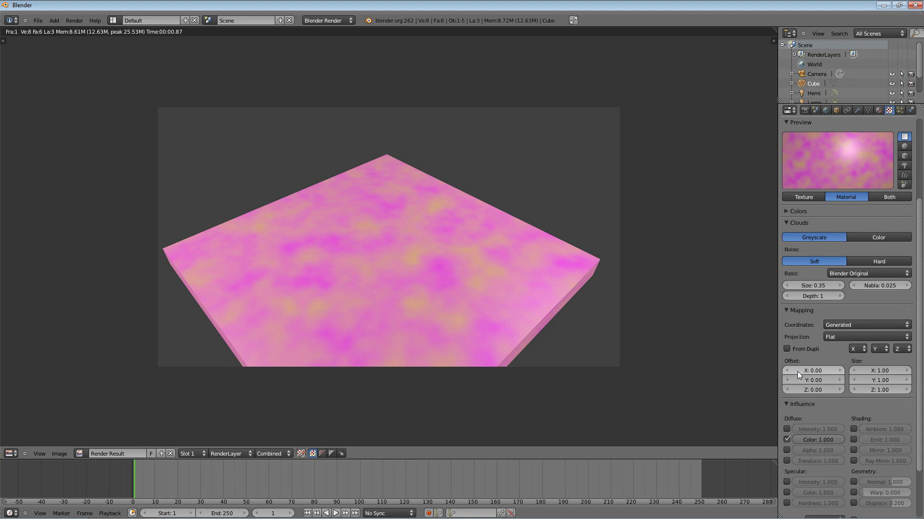
pyautogui.click(880, 380)
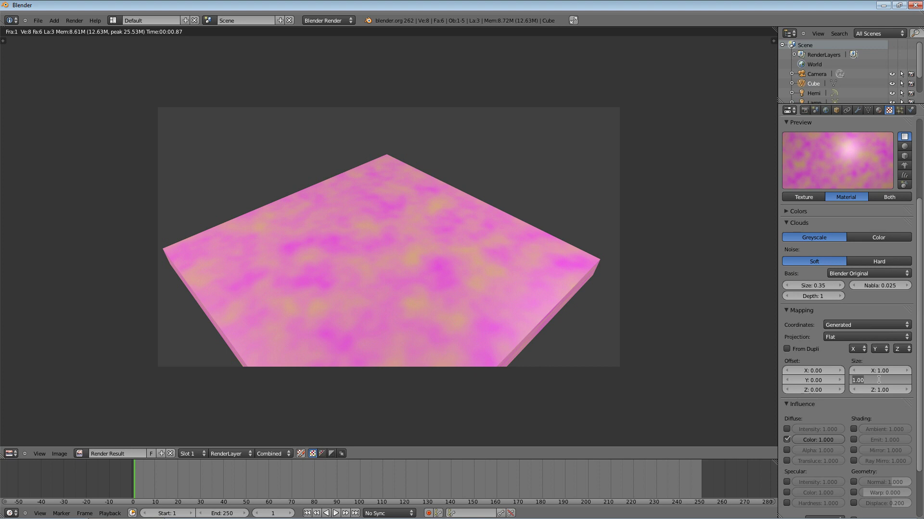
pyautogui.write('10')
pyautogui.press('Return')
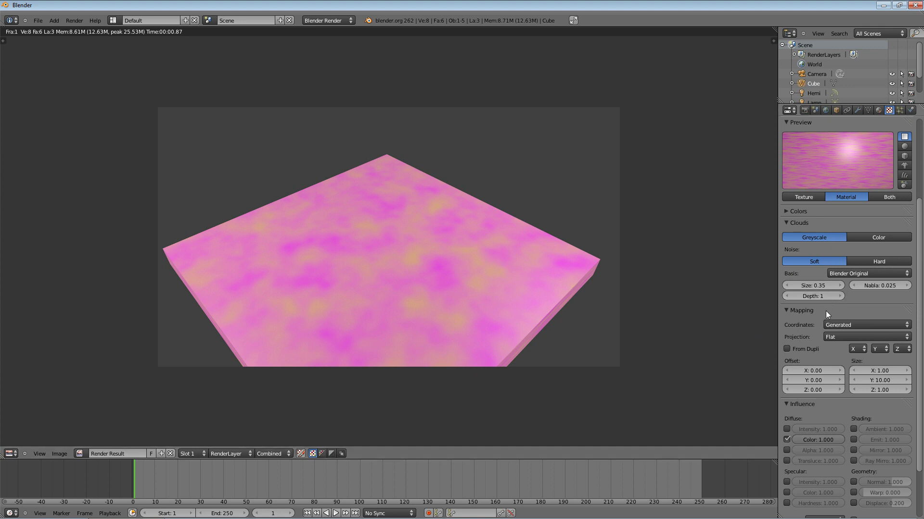
# - Set grain1's blend colour to a dark orange, roughly R 0.615, G 0.254, B 0.062
pyautogui.scroll(-1, 825, 311)
pyautogui.scroll(-2, 825, 319)
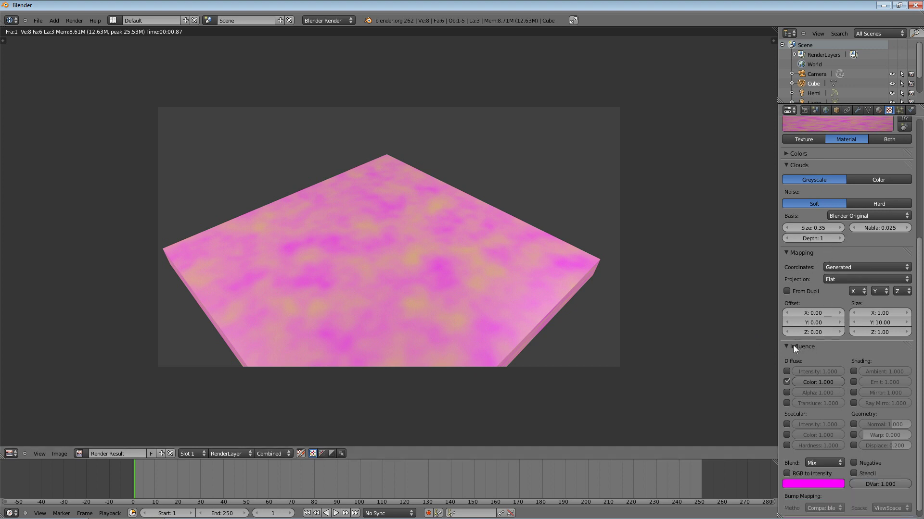
pyautogui.scroll(-1, 812, 348)
pyautogui.click(809, 475)
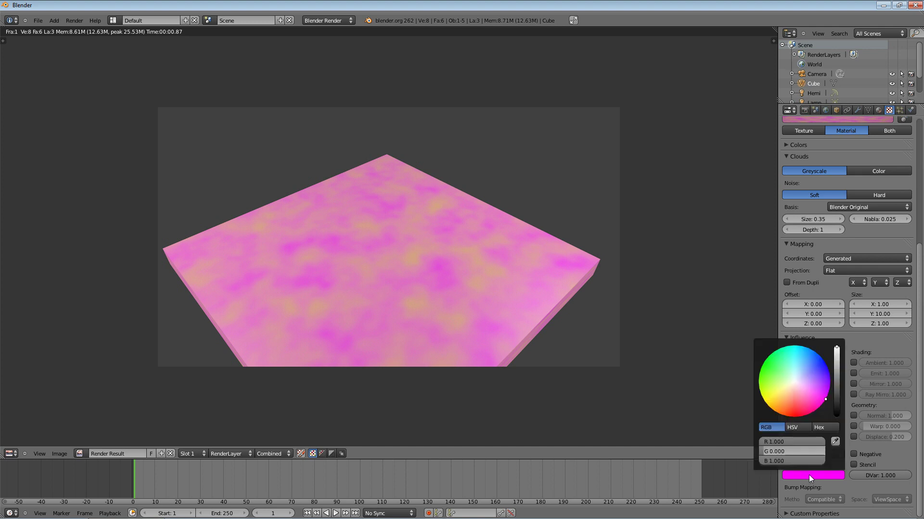
pyautogui.moveTo(793, 412)
pyautogui.mouseDown()
pyautogui.moveTo(794, 397)
pyautogui.moveTo(783, 409)
pyautogui.moveTo(776, 402)
pyautogui.moveTo(786, 404)
pyautogui.moveTo(783, 416)
pyautogui.moveTo(784, 403)
pyautogui.mouseUp()
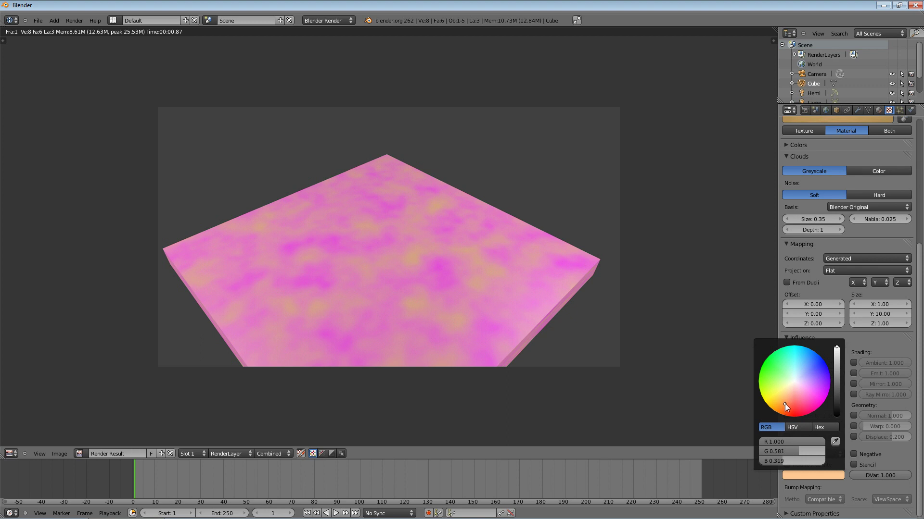
pyautogui.click(807, 473)
pyautogui.click(837, 359)
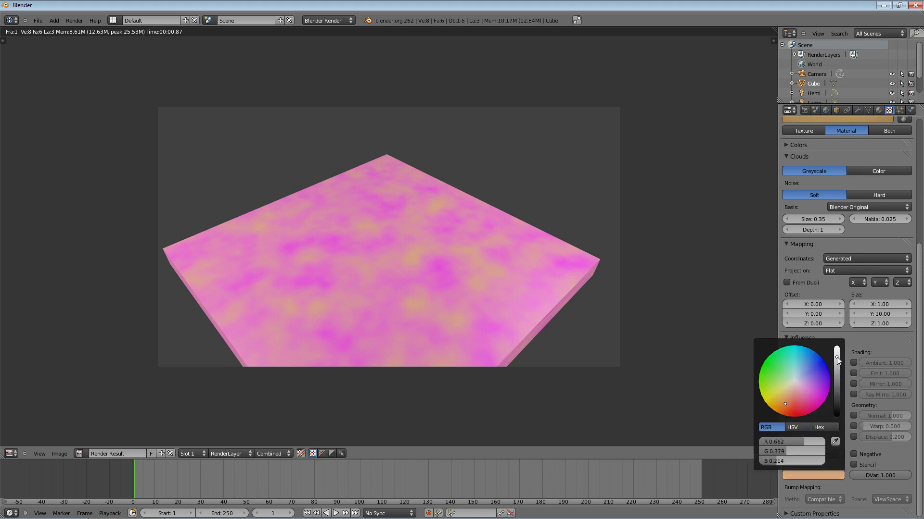
pyautogui.click(784, 408)
pyautogui.moveTo(784, 408)
pyautogui.mouseDown()
pyautogui.moveTo(774, 407)
pyautogui.moveTo(783, 411)
pyautogui.mouseUp()
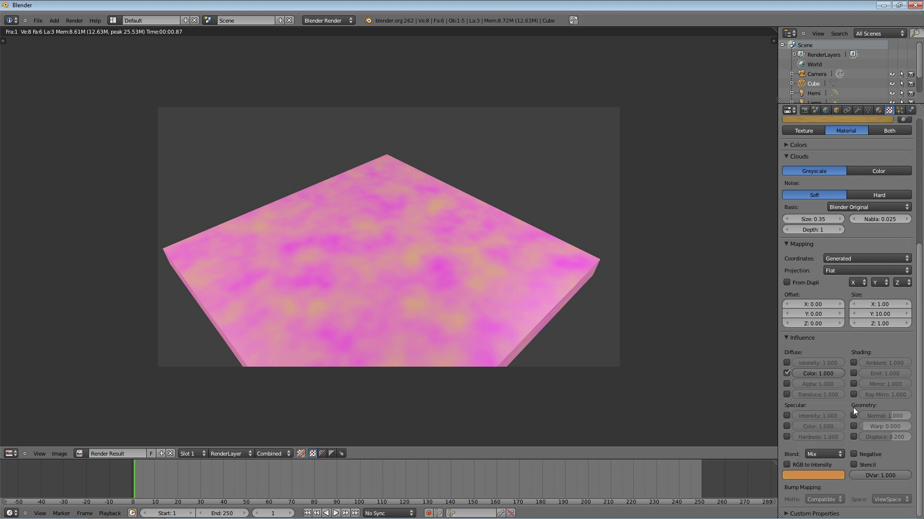
# - Check the texture preview and render the plank to see the orange-brown grain streaks
pyautogui.scroll(8, 861, 412)
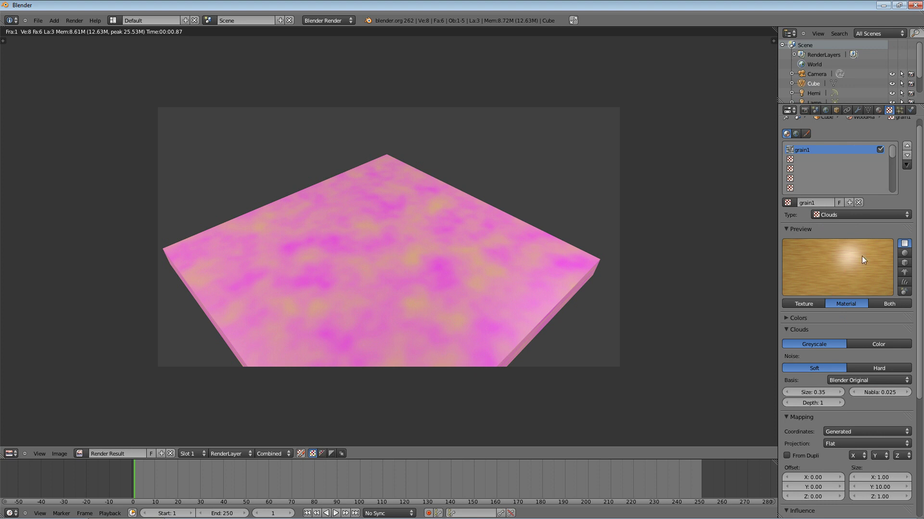
pyautogui.scroll(-8, 847, 270)
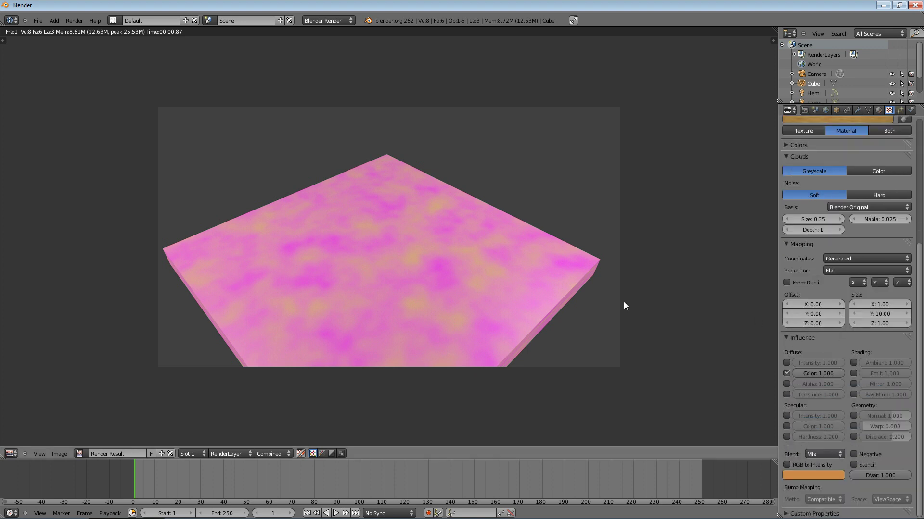
pyautogui.scroll(8, 863, 341)
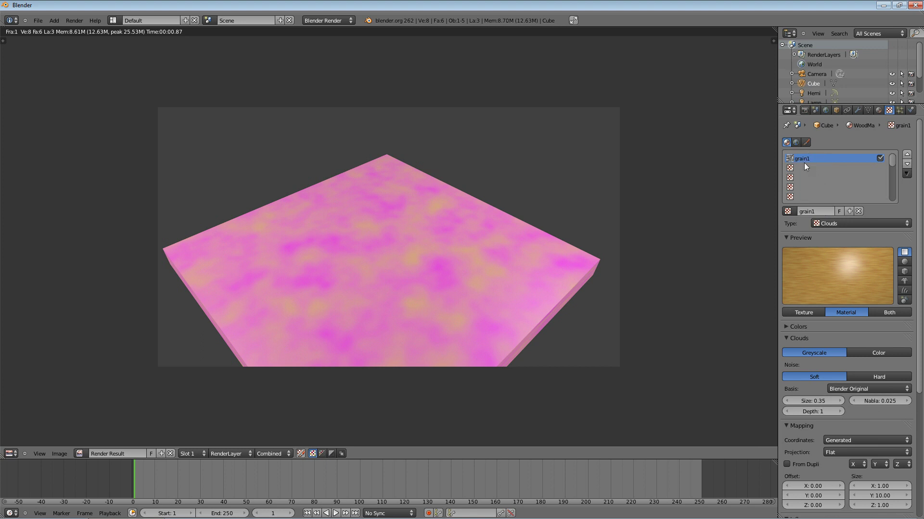
pyautogui.press('F12')
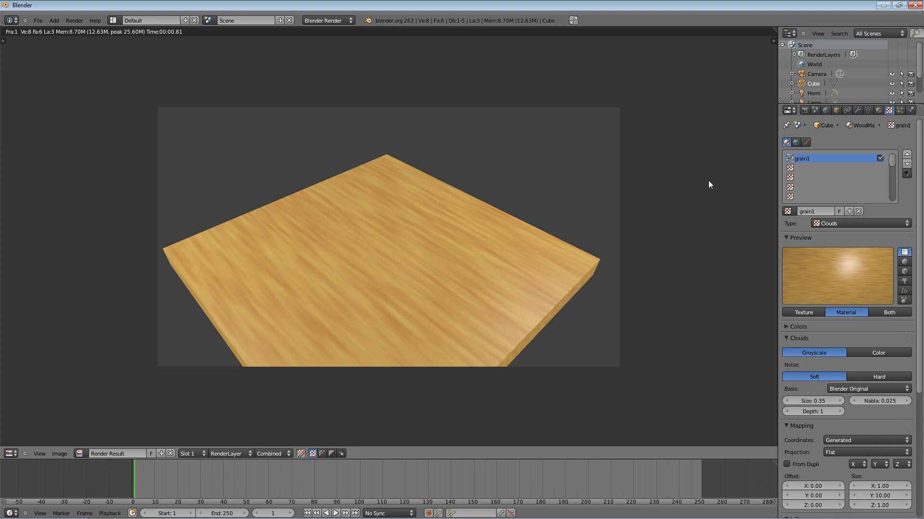
# - Add a new Wood texture in WoodMat's second texture slot
pyautogui.click(793, 168)
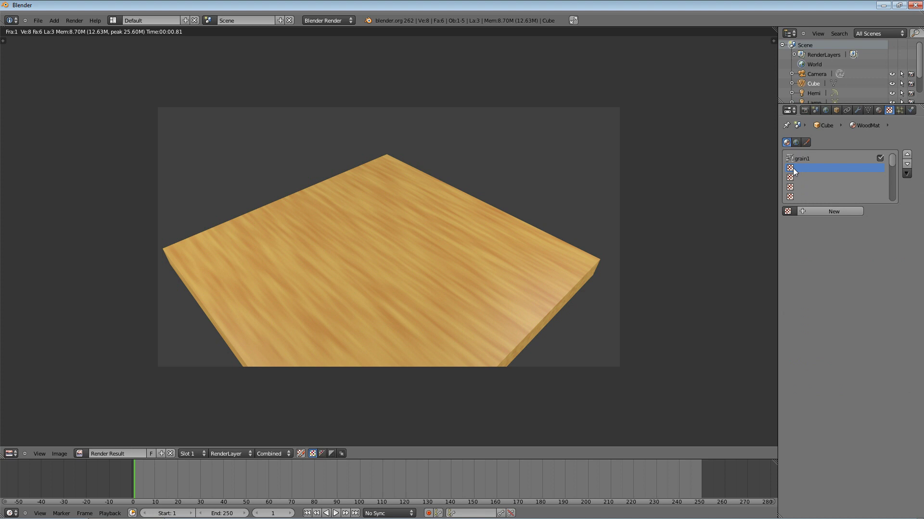
pyautogui.click(809, 212)
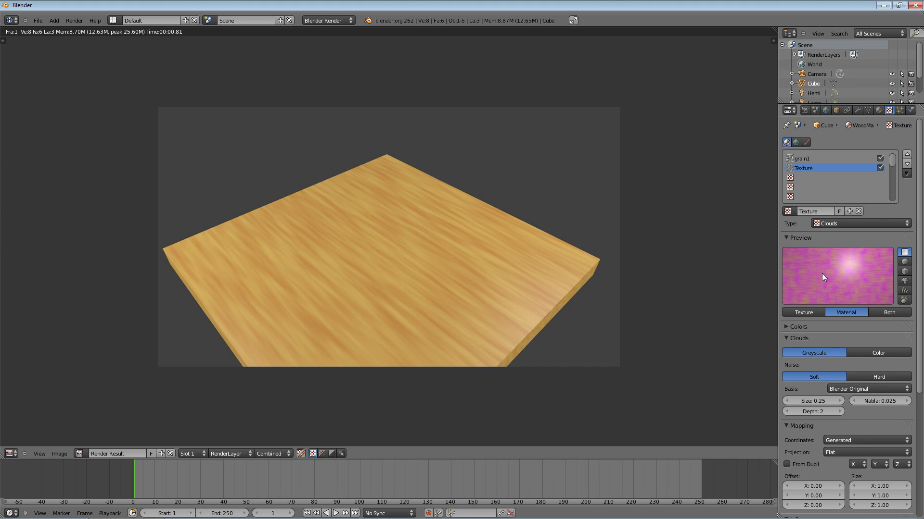
pyautogui.click(853, 223)
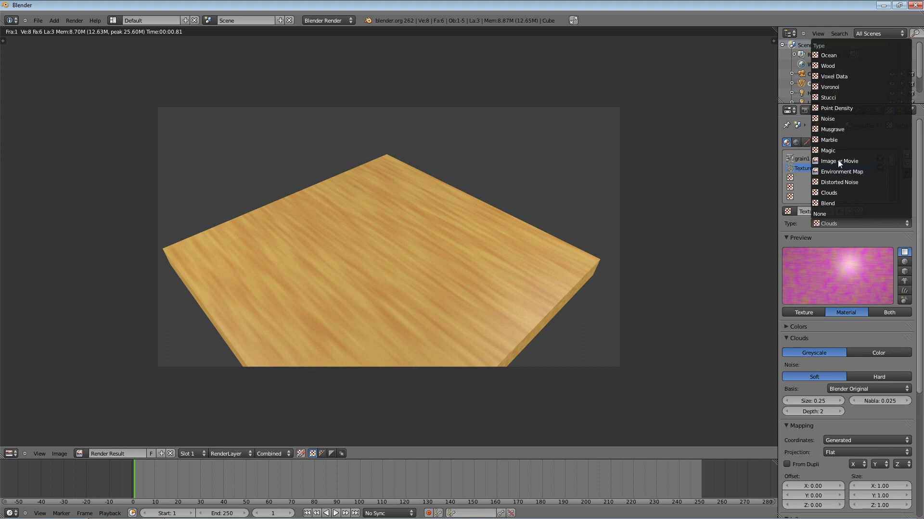
pyautogui.click(830, 65)
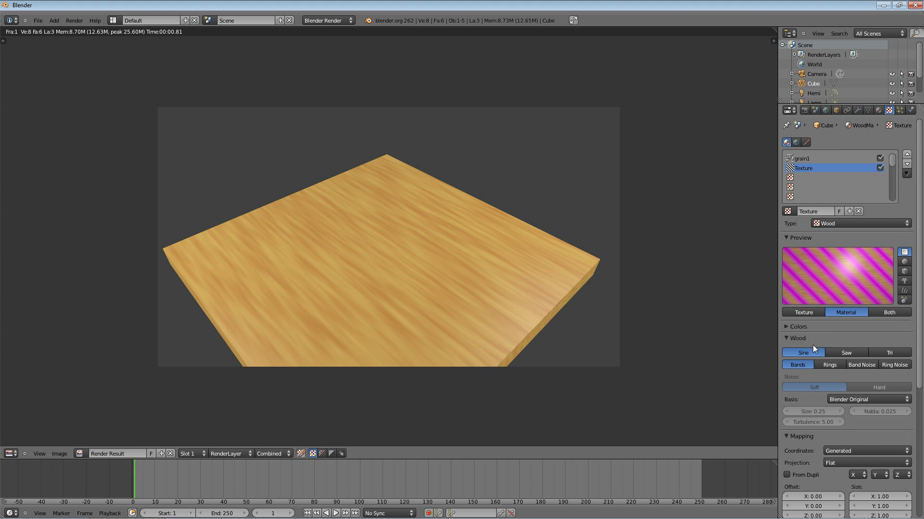
# - Set the Wood texture to Tri Ring Noise with size 0.32 and turbulence 16.04
pyautogui.click(881, 353)
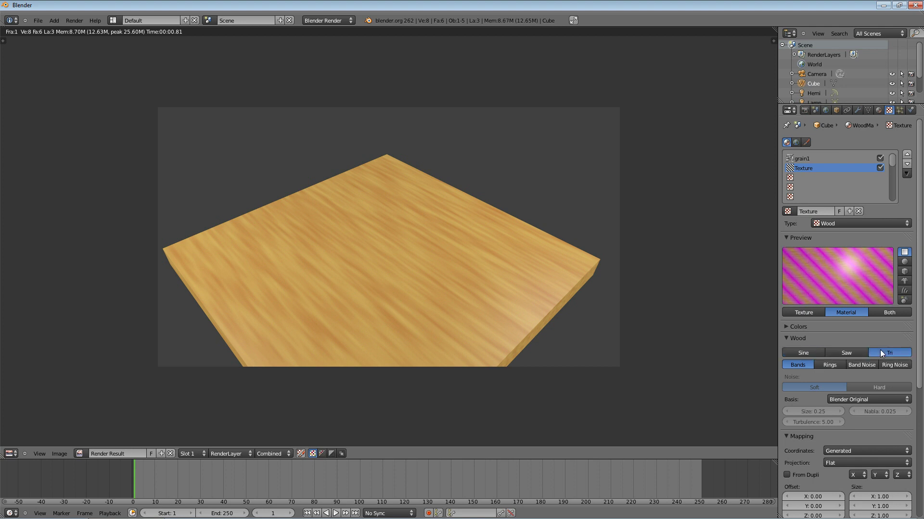
pyautogui.click(891, 365)
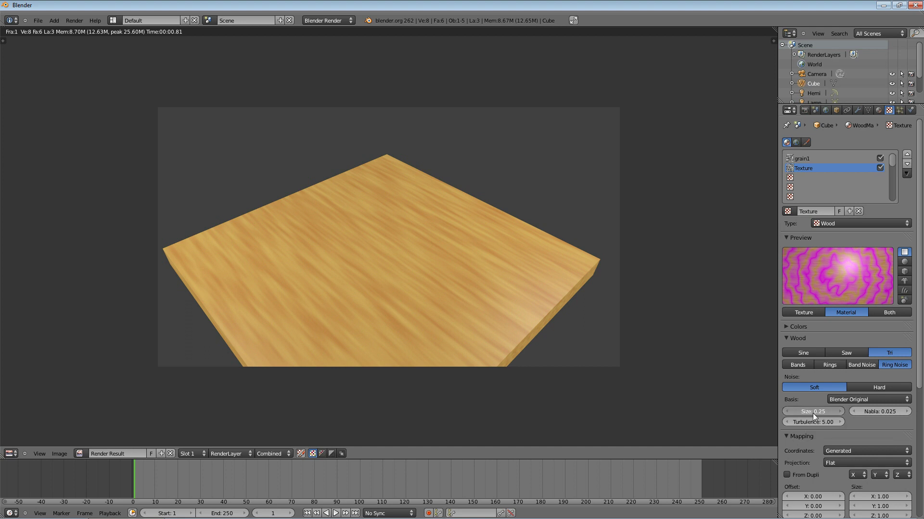
pyautogui.moveTo(813, 414); pyautogui.dragTo(821, 413)
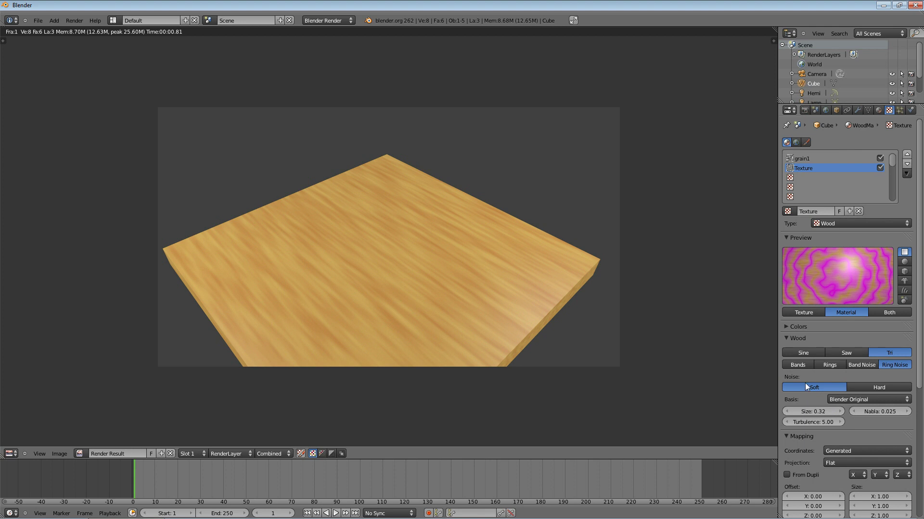
pyautogui.scroll(-1, 847, 362)
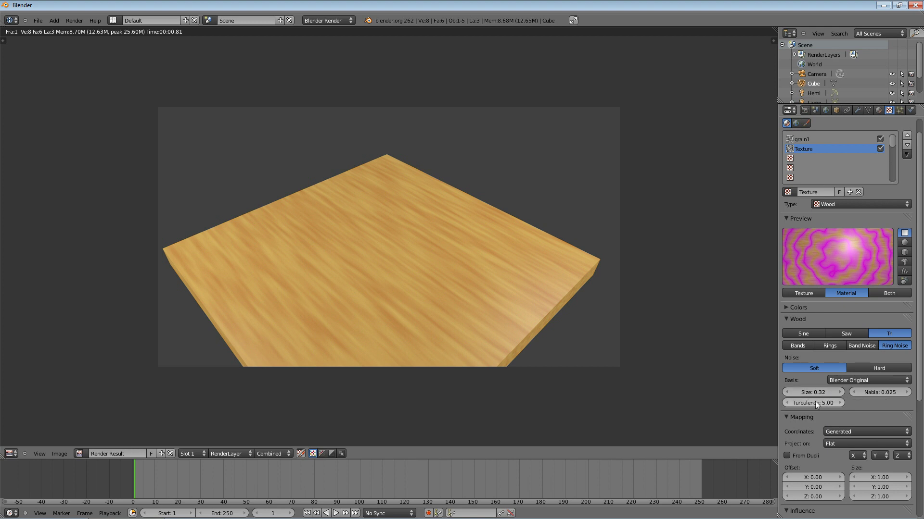
pyautogui.moveTo(812, 402)
pyautogui.mouseDown()
pyautogui.moveTo(884, 399)
pyautogui.moveTo(825, 396)
pyautogui.mouseUp()
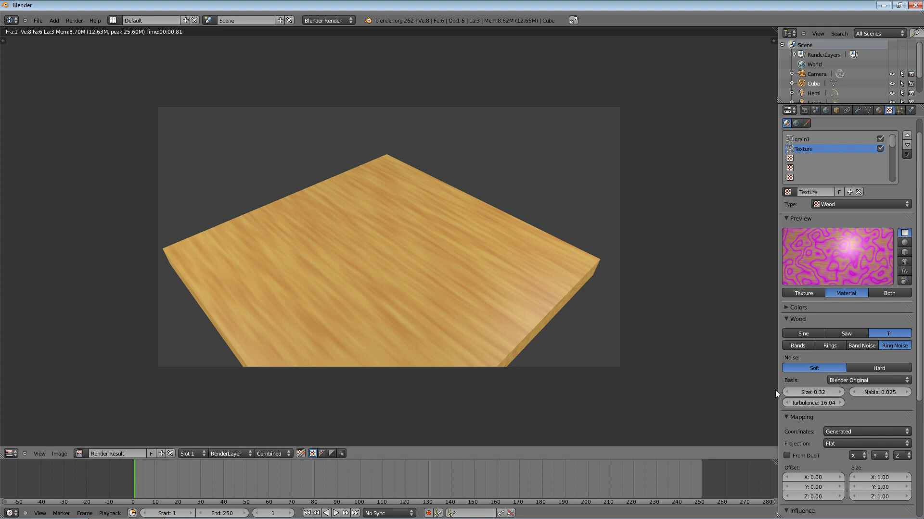
# - Enter Wood texture mapping sizes X 0.30, Y 3.00 and Z 2.00
pyautogui.scroll(-3, 811, 398)
pyautogui.scroll(-2, 812, 388)
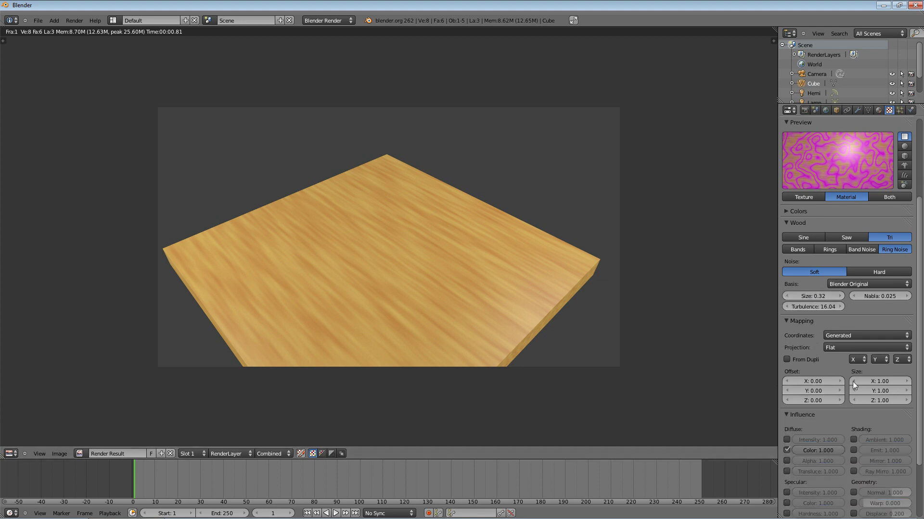
pyautogui.click(882, 381)
pyautogui.write('0.3')
pyautogui.press('Return')
pyautogui.click(878, 391)
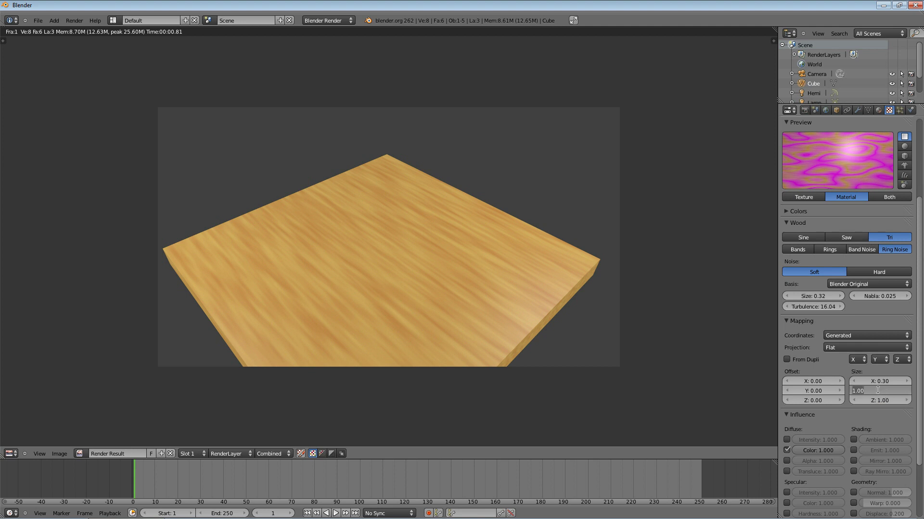
pyautogui.write('3')
pyautogui.press('Return')
pyautogui.click(879, 401)
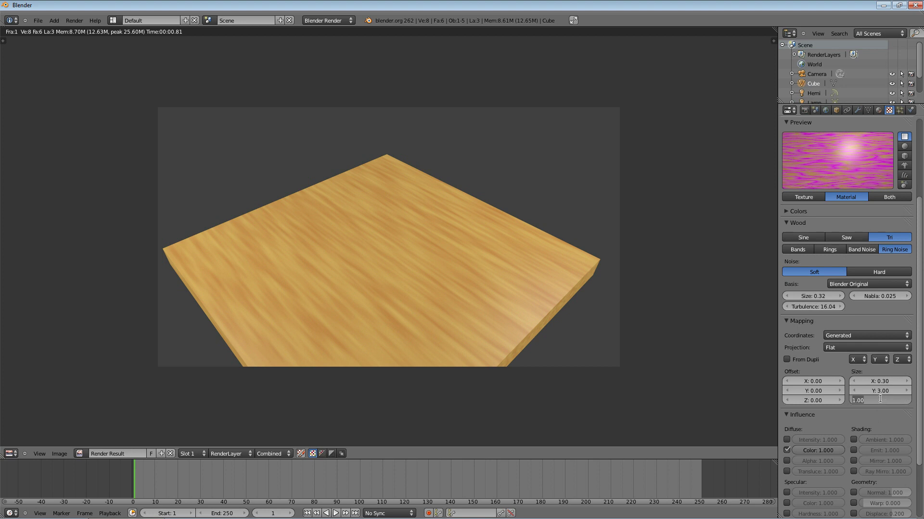
pyautogui.write('2')
pyautogui.press('Return')
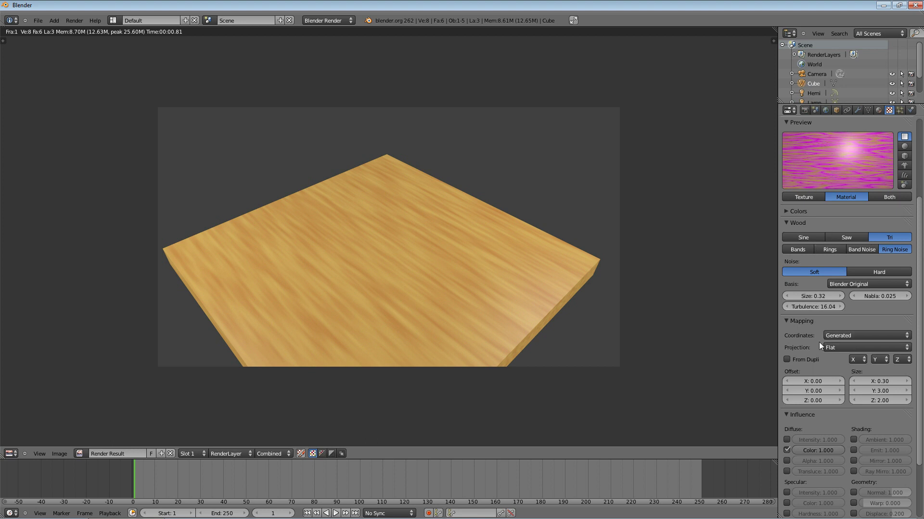
# - Give the wood texture a deep red-brown blend colour
pyautogui.scroll(-4, 816, 345)
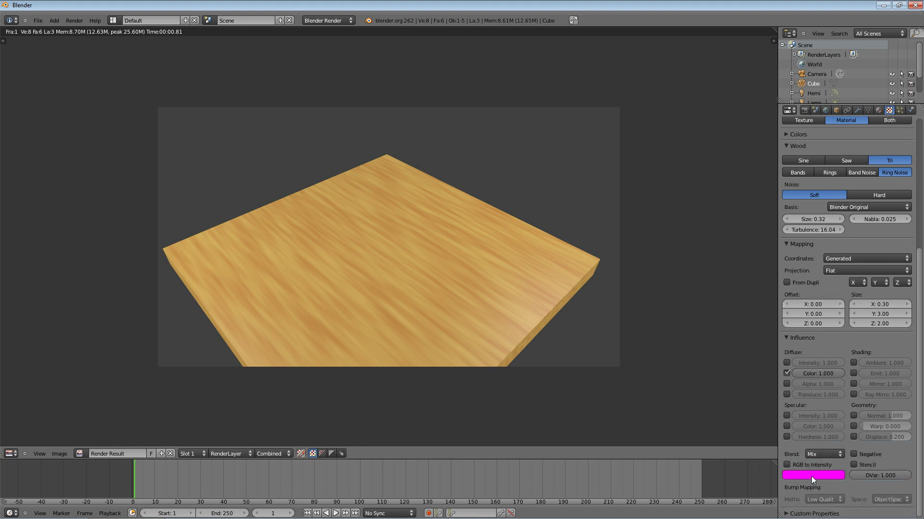
pyautogui.click(811, 475)
pyautogui.moveTo(792, 408)
pyautogui.mouseDown()
pyautogui.moveTo(780, 404)
pyautogui.moveTo(791, 411)
pyautogui.moveTo(784, 418)
pyautogui.moveTo(781, 403)
pyautogui.moveTo(789, 404)
pyautogui.mouseUp()
pyautogui.moveTo(837, 377); pyautogui.dragTo(838, 379)
# - Name the texture grain2 and render the plank with its dark wavy ring grain
pyautogui.scroll(2, 898, 285)
pyautogui.scroll(6, 878, 292)
pyautogui.scroll(-4, 877, 292)
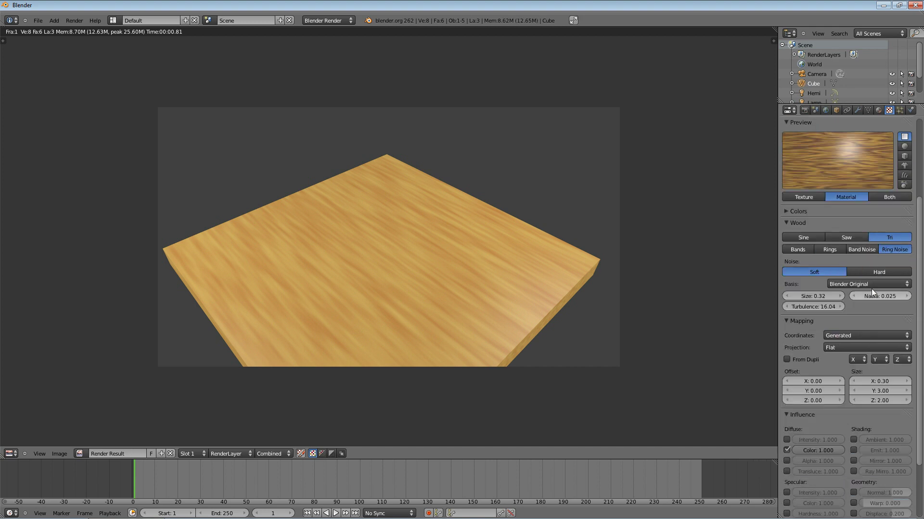
pyautogui.scroll(6, 850, 250)
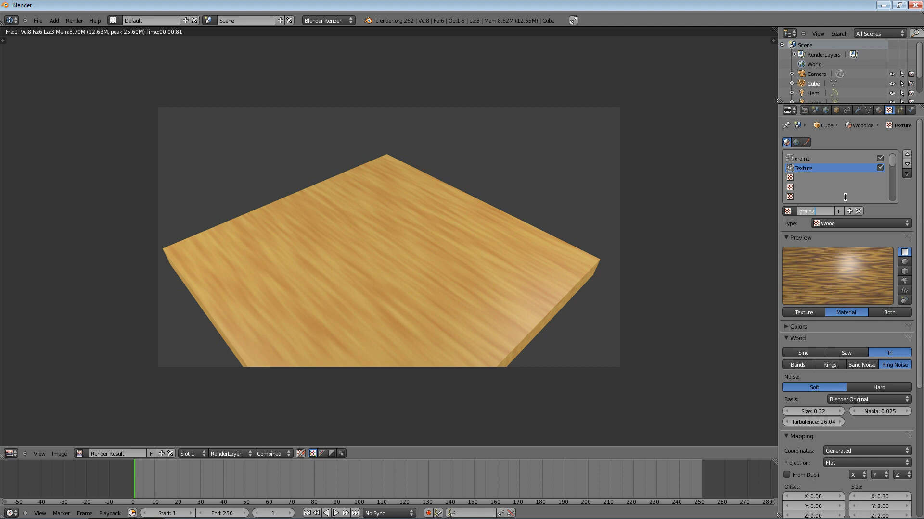
pyautogui.click(879, 212)
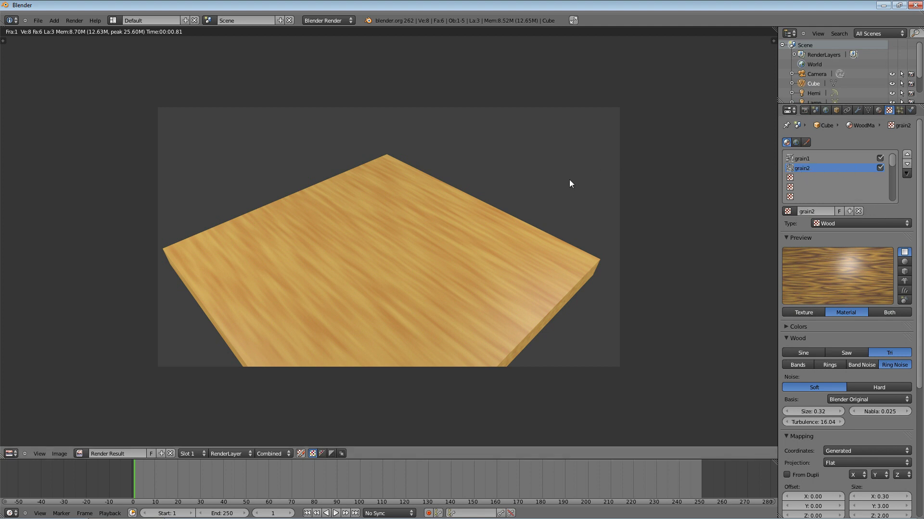
pyautogui.press('F12')
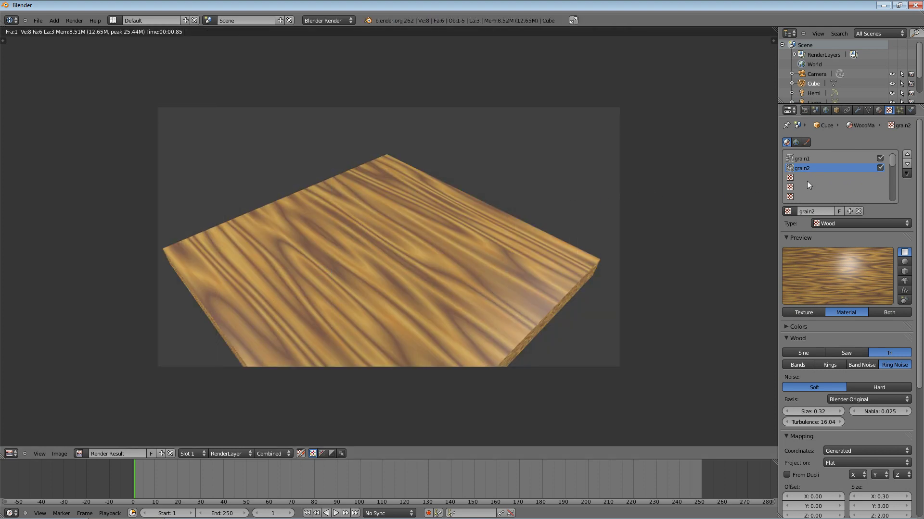
# - Move grain1 below grain2 in the texture stack and render the plank
pyautogui.click(804, 159)
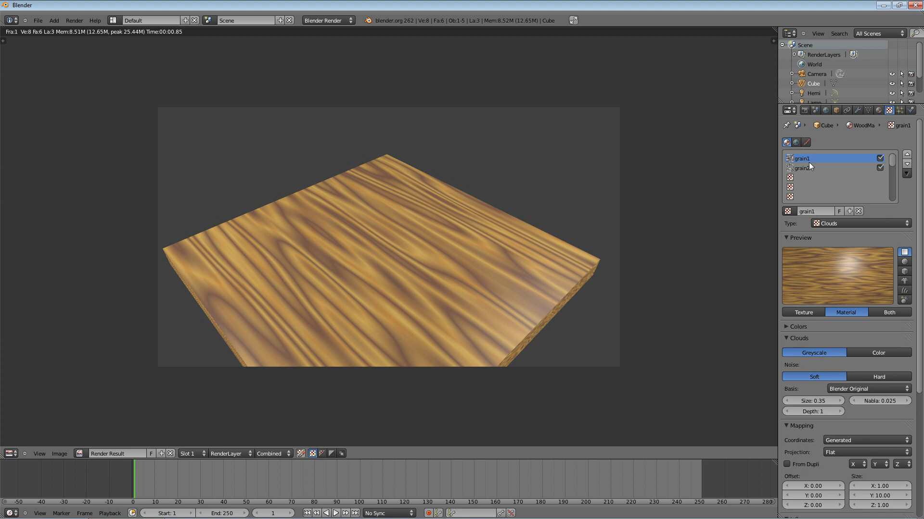
pyautogui.click(907, 164)
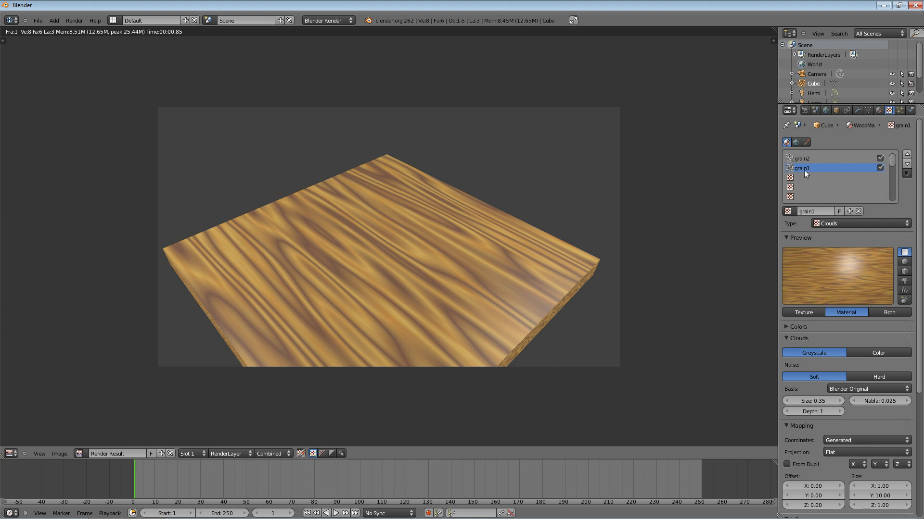
pyautogui.press('F12')
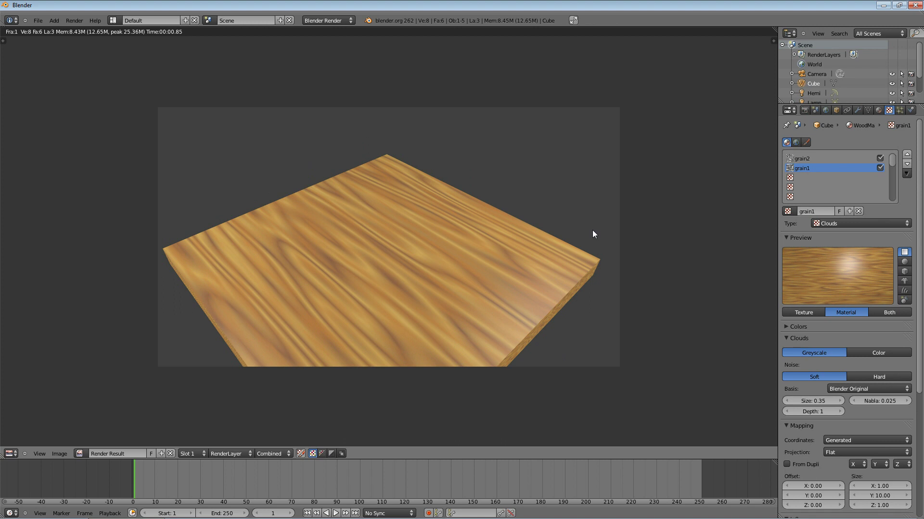
# - Brighten grain1's blend colour and re-render the plank
pyautogui.scroll(-10, 847, 284)
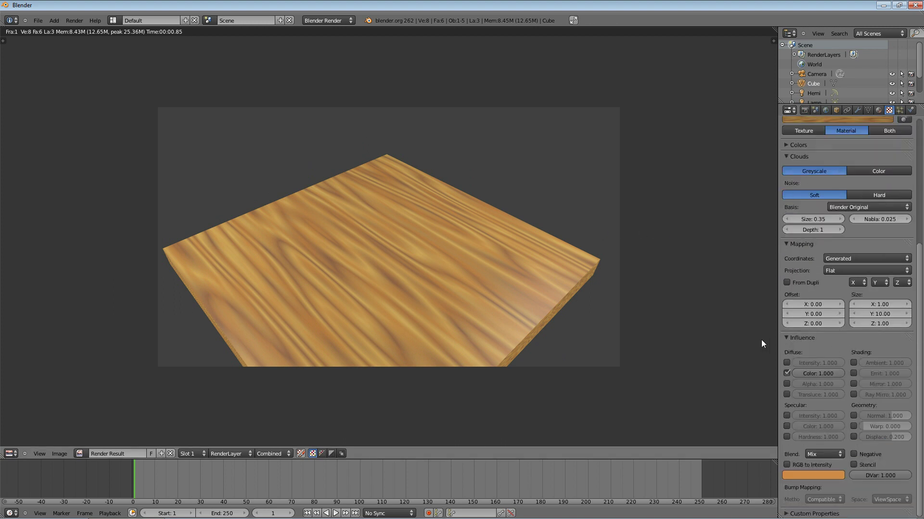
pyautogui.click(804, 475)
pyautogui.moveTo(837, 362); pyautogui.dragTo(837, 353)
pyautogui.scroll(5, 873, 331)
pyautogui.scroll(4, 873, 328)
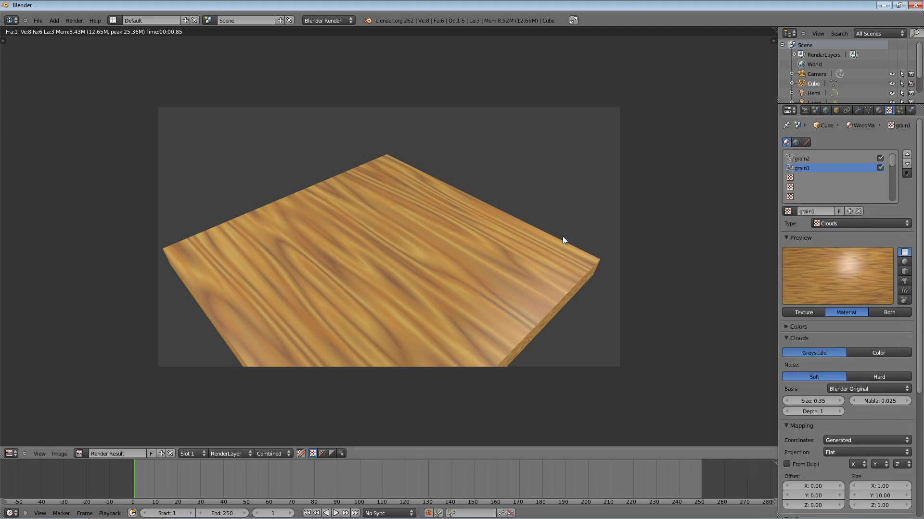
pyautogui.press('F12')
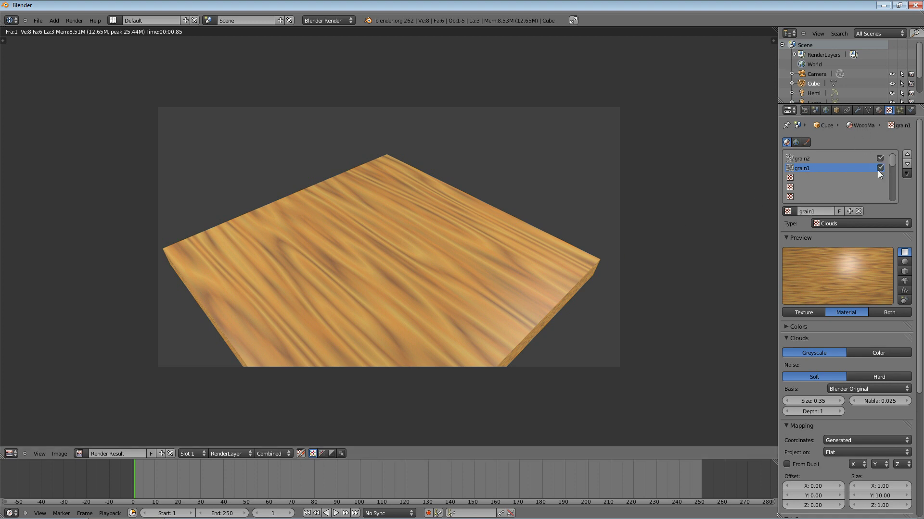
# - Add a new Clouds texture in the third slot with Hard noise at size 0.16
pyautogui.click(794, 178)
pyautogui.click(835, 214)
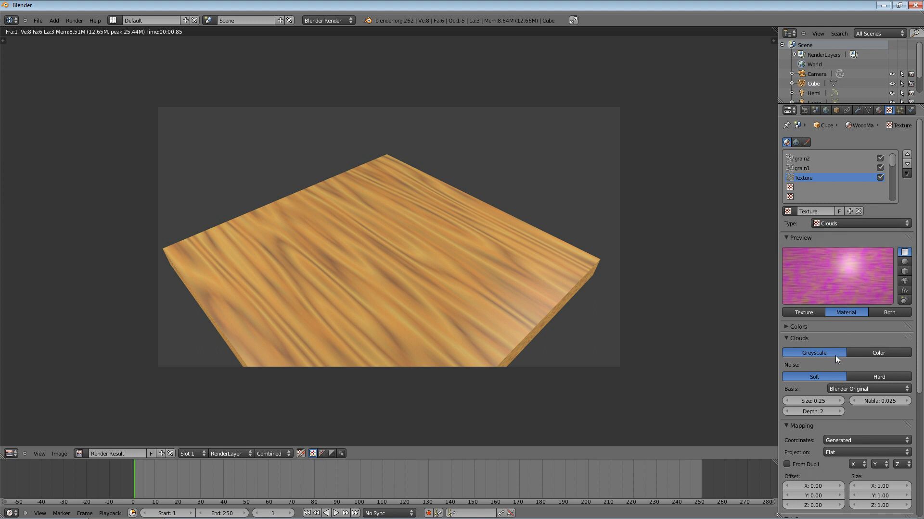
pyautogui.click(879, 376)
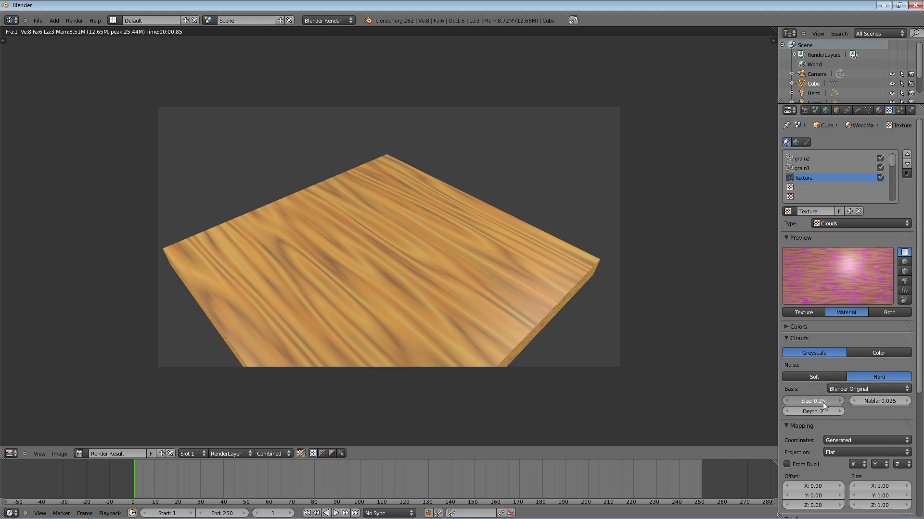
pyautogui.moveTo(818, 402); pyautogui.dragTo(812, 402)
# - Stretch the texture mapping to a Y size of 40
pyautogui.scroll(-4, 874, 396)
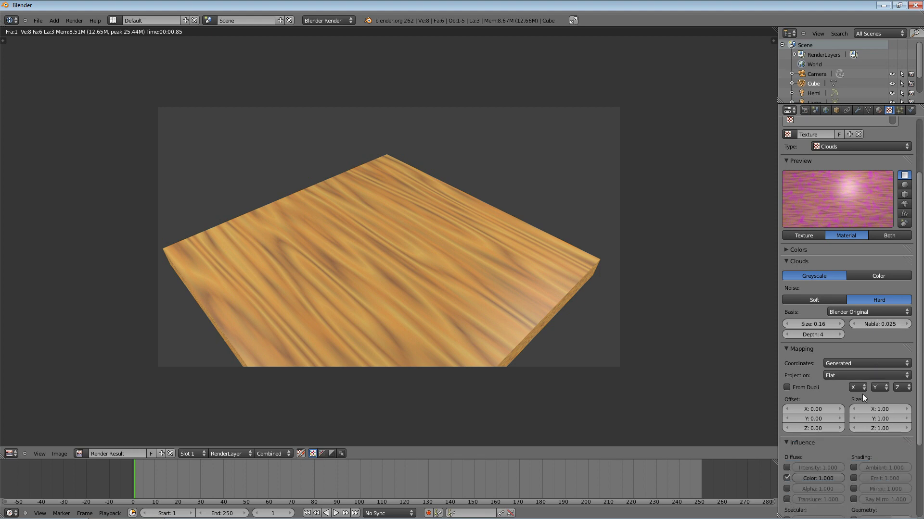
pyautogui.click(876, 420)
pyautogui.write('40')
pyautogui.press('Return')
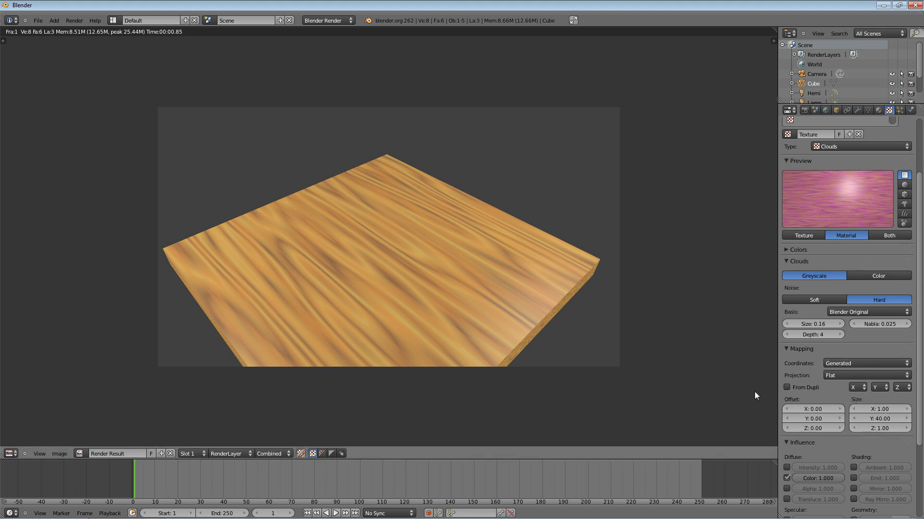
# - Change the magenta blend colour to dark brown (R 0.420, G 0.208, B 0.105) and re-render
pyautogui.scroll(-5, 807, 389)
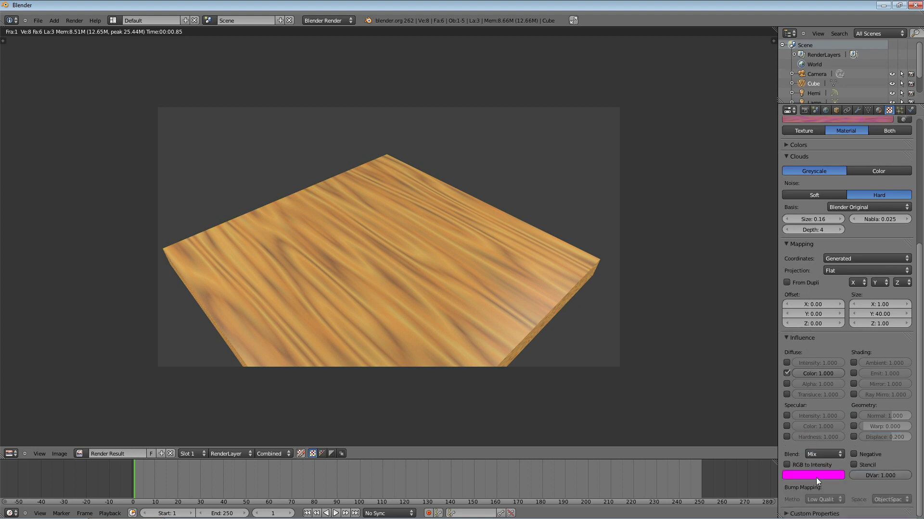
pyautogui.click(813, 476)
pyautogui.moveTo(785, 408)
pyautogui.mouseDown()
pyautogui.moveTo(792, 414)
pyautogui.moveTo(782, 403)
pyautogui.moveTo(783, 415)
pyautogui.moveTo(787, 407)
pyautogui.mouseUp()
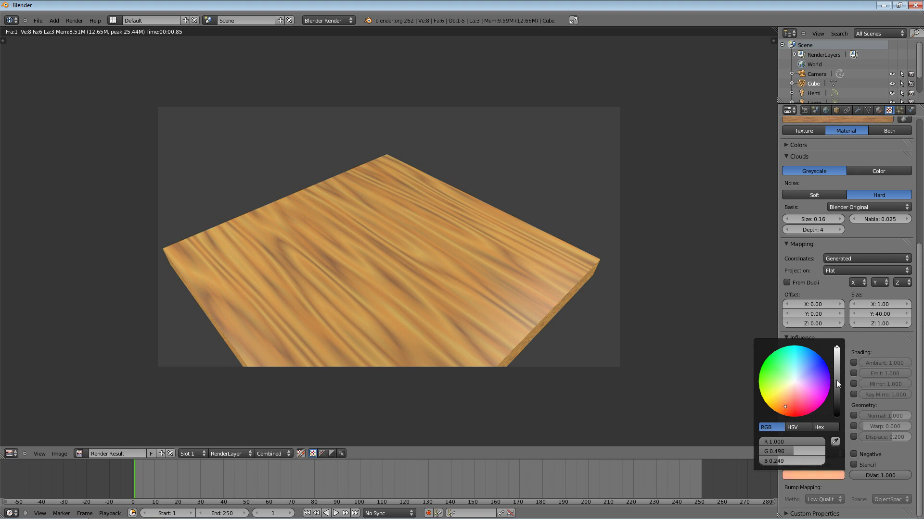
pyautogui.moveTo(837, 361); pyautogui.dragTo(838, 369)
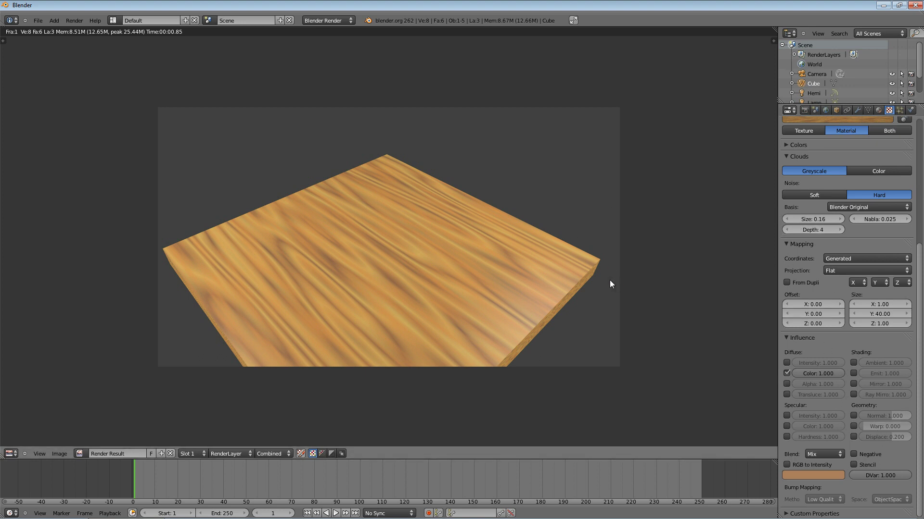
pyautogui.press('F12')
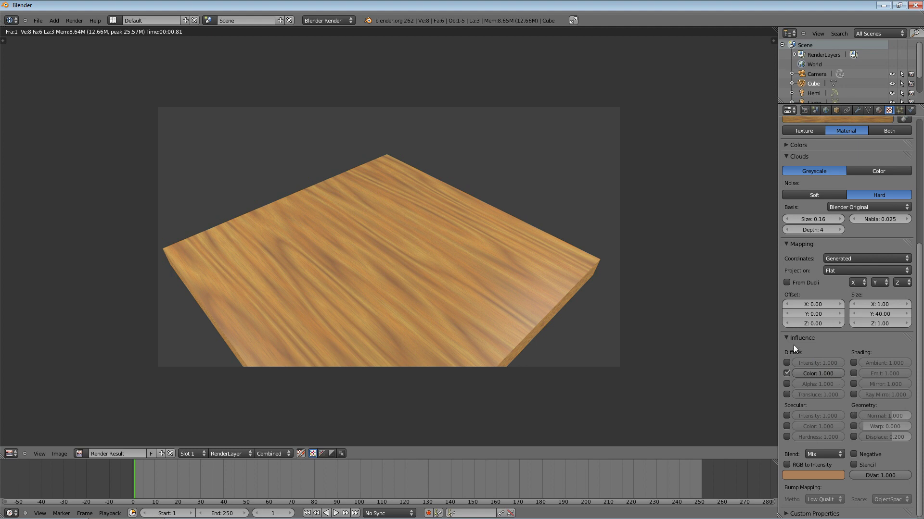
# - Enable Normal influence at 0.0566 and Warp at 0.302 for the third texture, then re-render
pyautogui.click(854, 415)
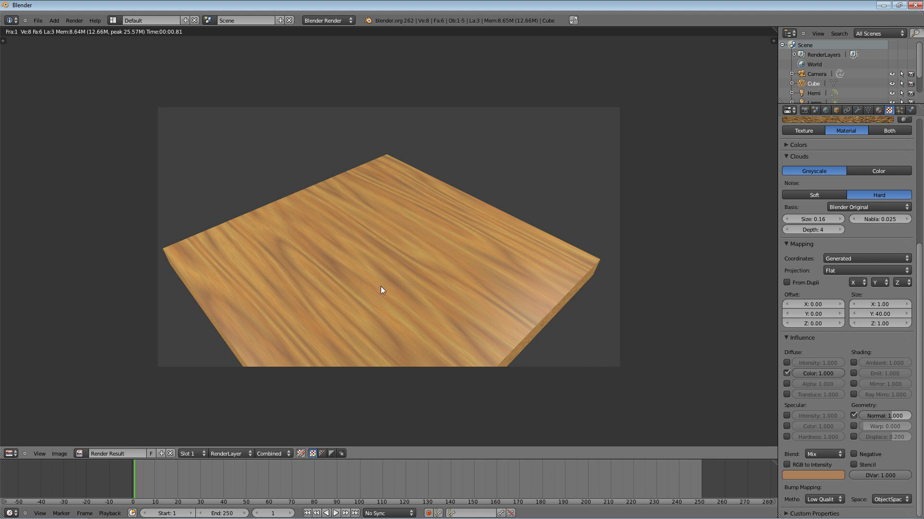
pyautogui.moveTo(885, 415); pyautogui.dragTo(882, 416)
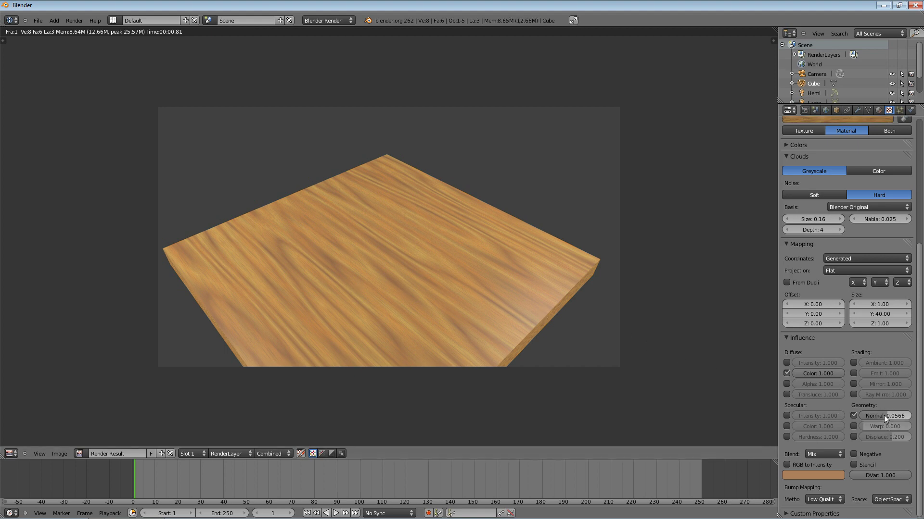
pyautogui.click(852, 426)
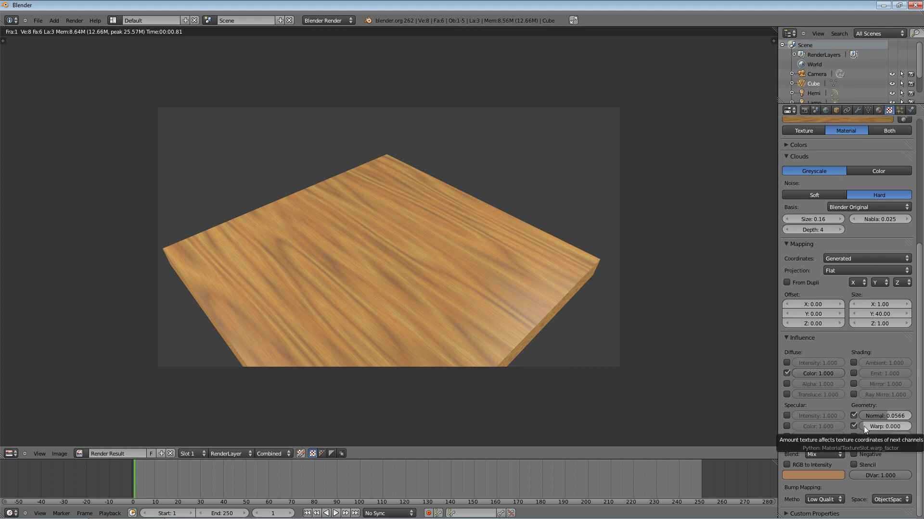
pyautogui.moveTo(863, 427); pyautogui.dragTo(879, 427)
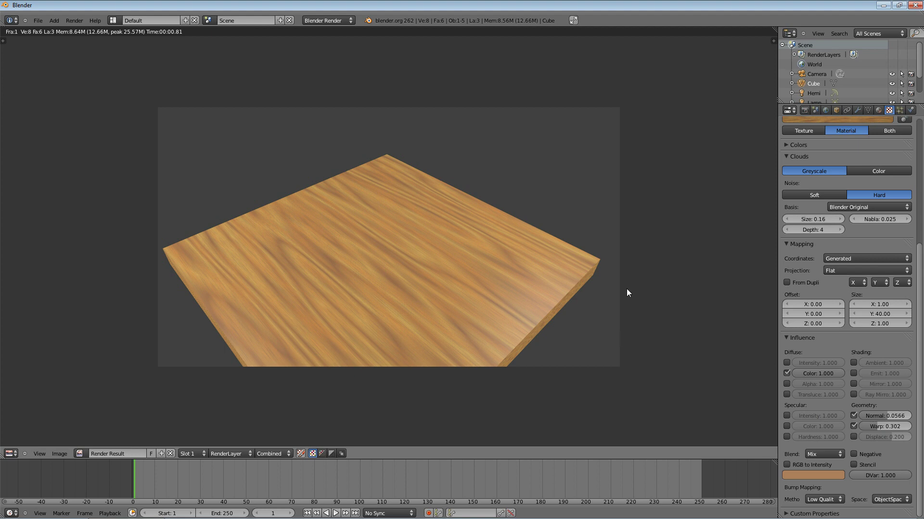
pyautogui.press('F12')
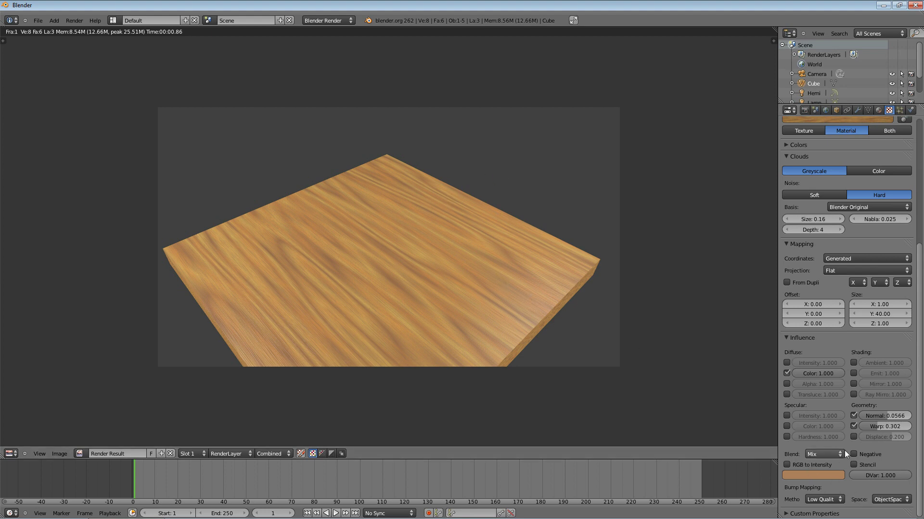
# - Rename the new texture to grain3
pyautogui.scroll(5, 841, 386)
pyautogui.scroll(4, 841, 387)
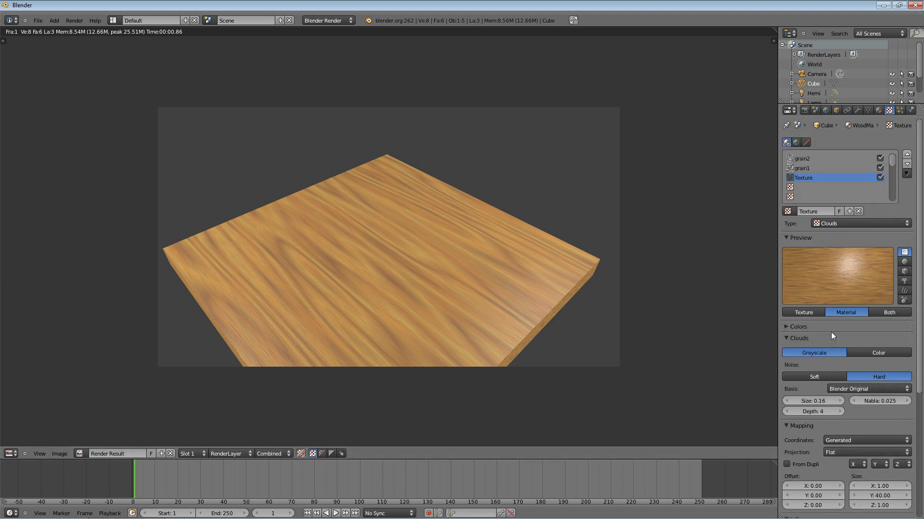
pyautogui.click(815, 211)
pyautogui.press('Return')
# - Move grain3 to the top of WoodMat's texture stack and re-render the plank
pyautogui.click(879, 110)
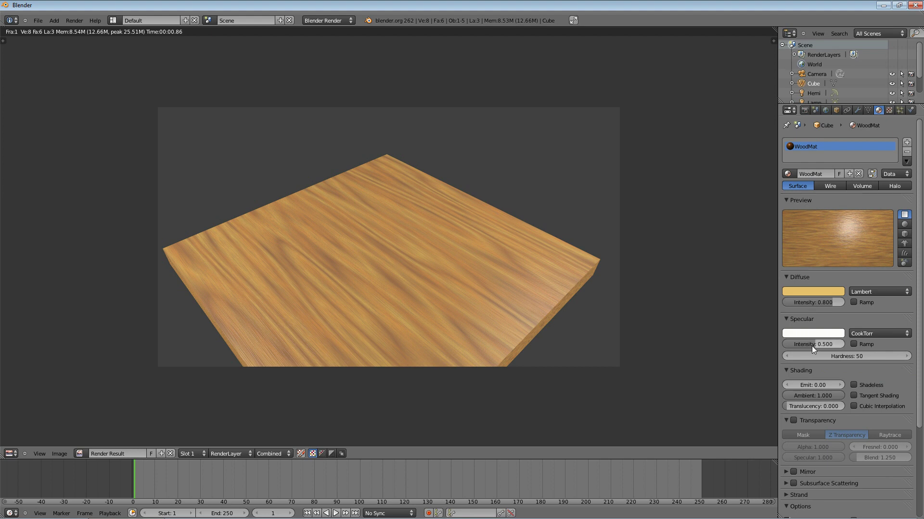
pyautogui.click(889, 111)
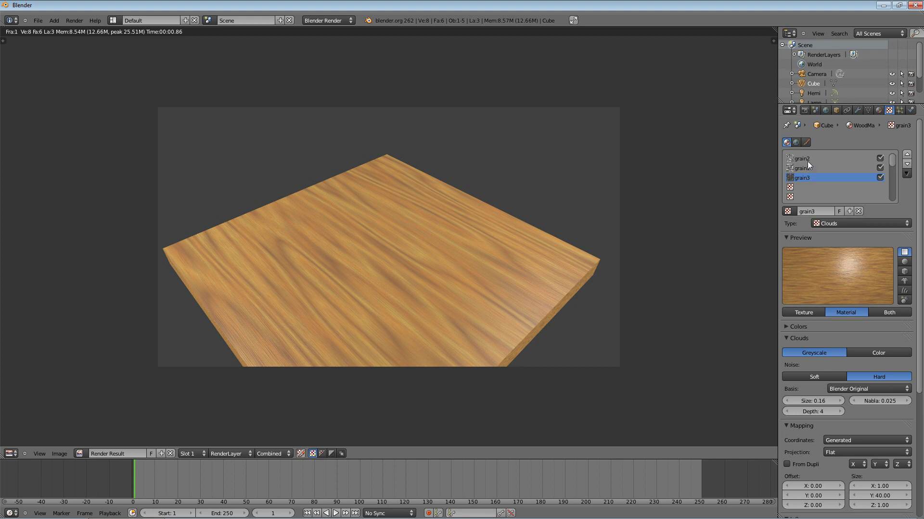
pyautogui.click(907, 154)
pyautogui.click(907, 154)
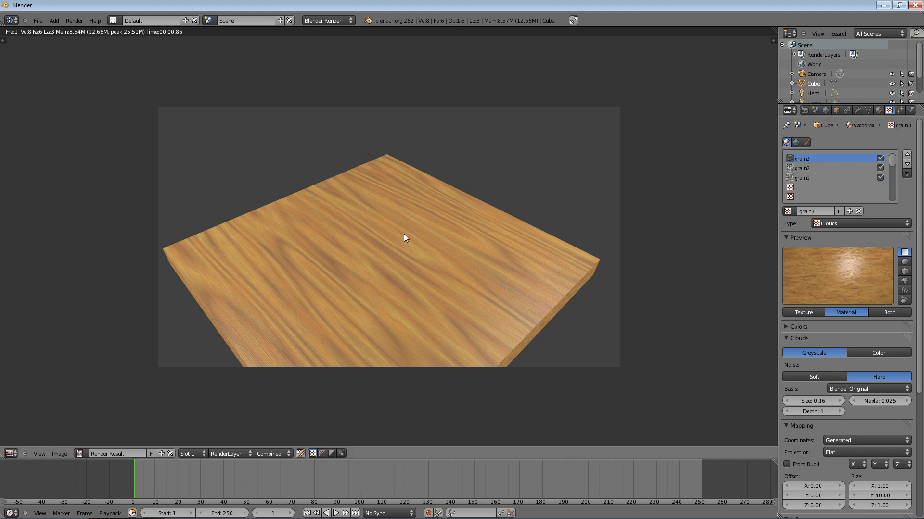
pyautogui.press('F12')
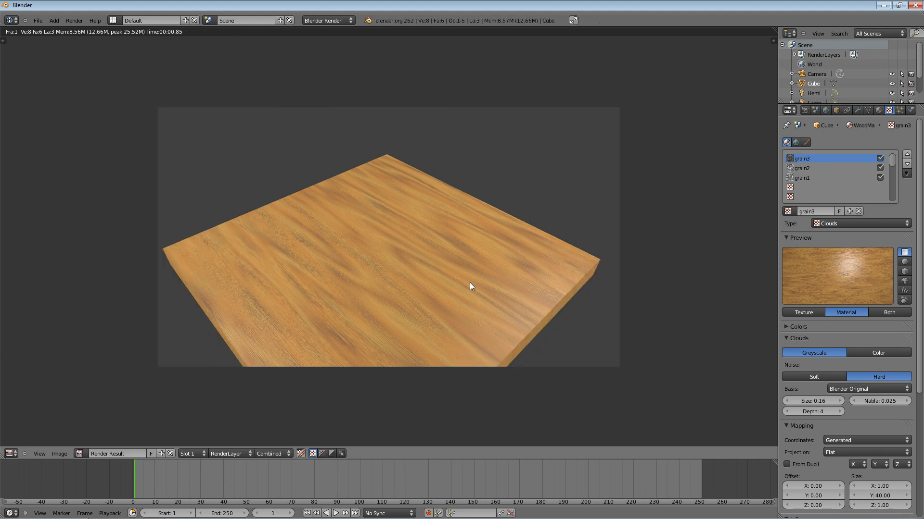